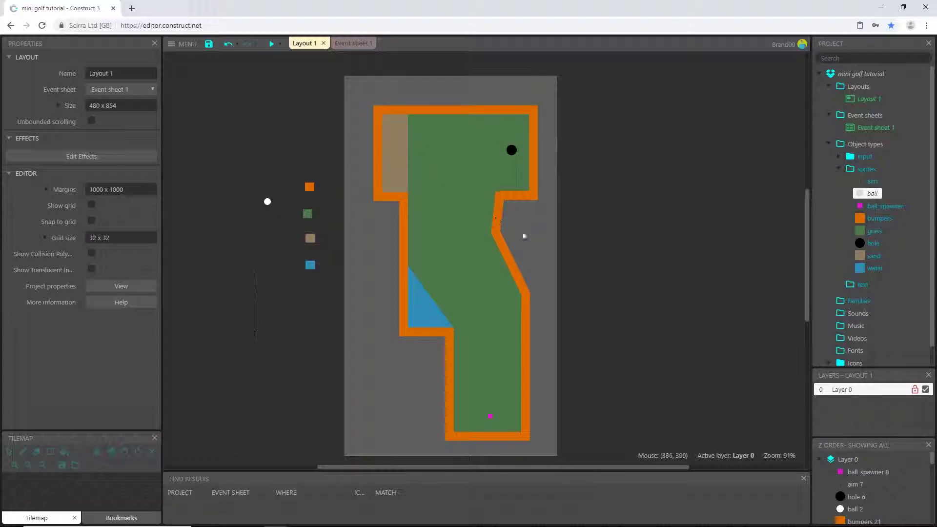
- Add the Physics behavior to the ball object
{"action": "left_click", "coordinate": [873, 194]}
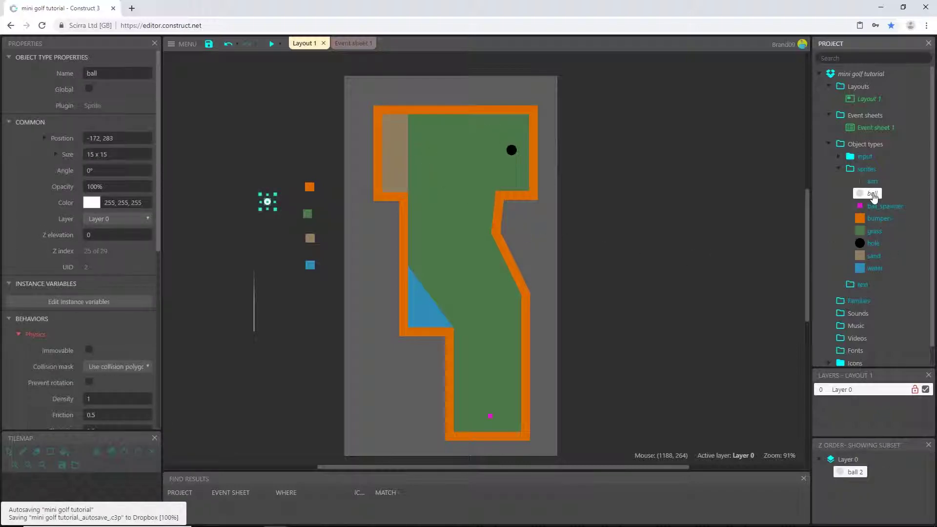
{"action": "left_click", "coordinate": [872, 194]}
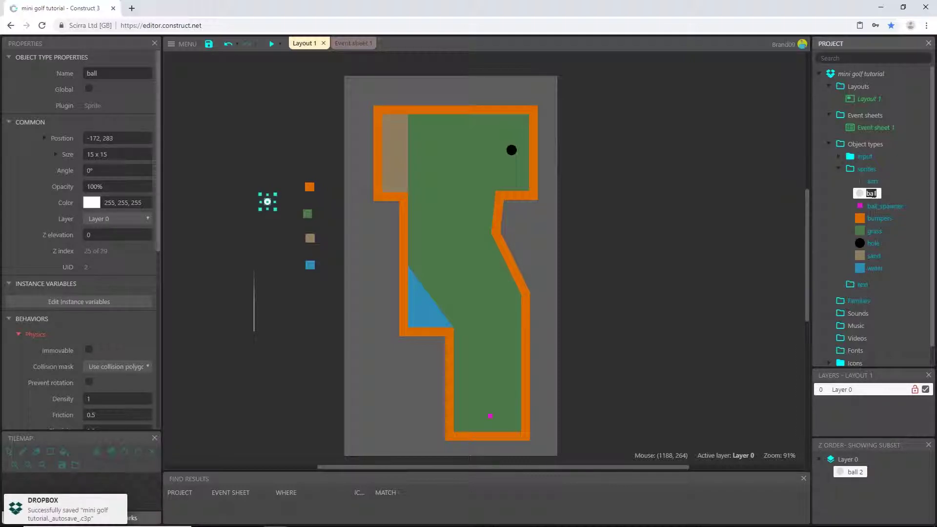
{"action": "scroll", "coordinate": [83, 291], "scroll_direction": "down", "scroll_amount": 1}
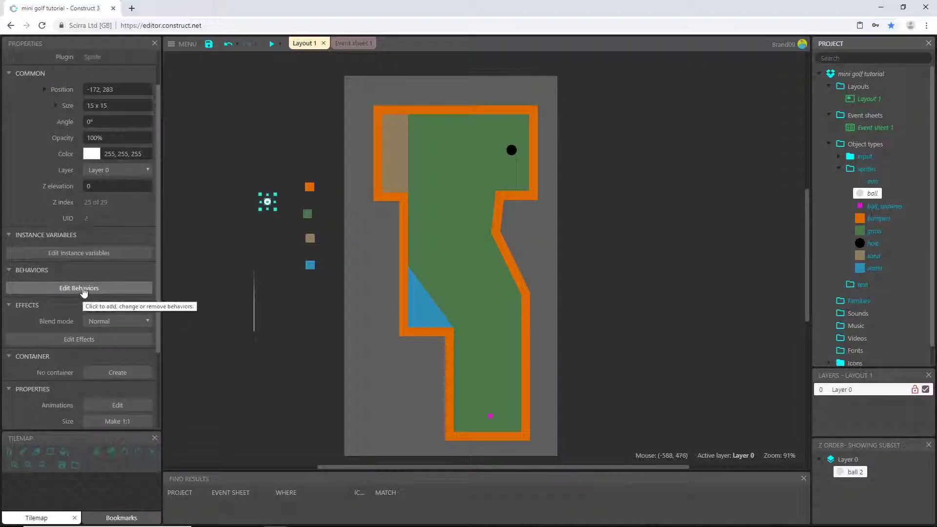
{"action": "left_click", "coordinate": [65, 289]}
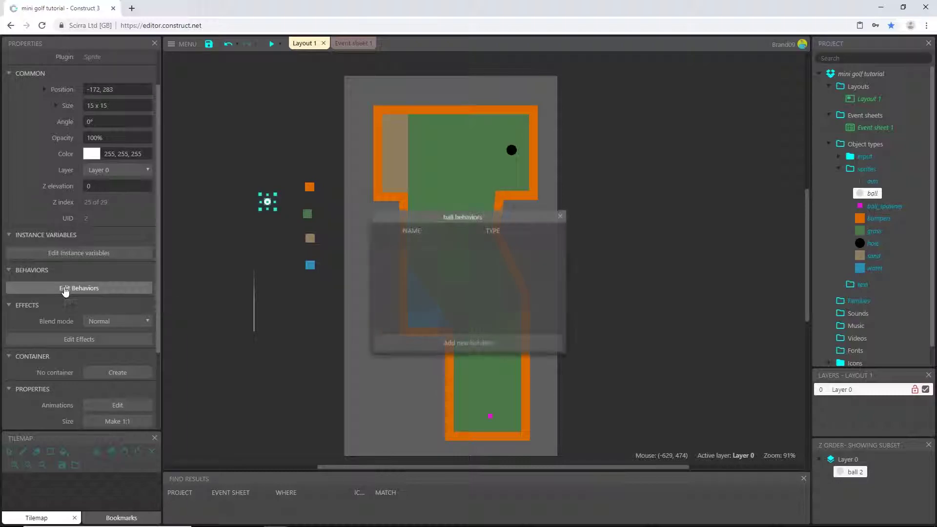
{"action": "left_click", "coordinate": [471, 344]}
{"action": "scroll", "coordinate": [377, 312], "scroll_direction": "down", "scroll_amount": 1}
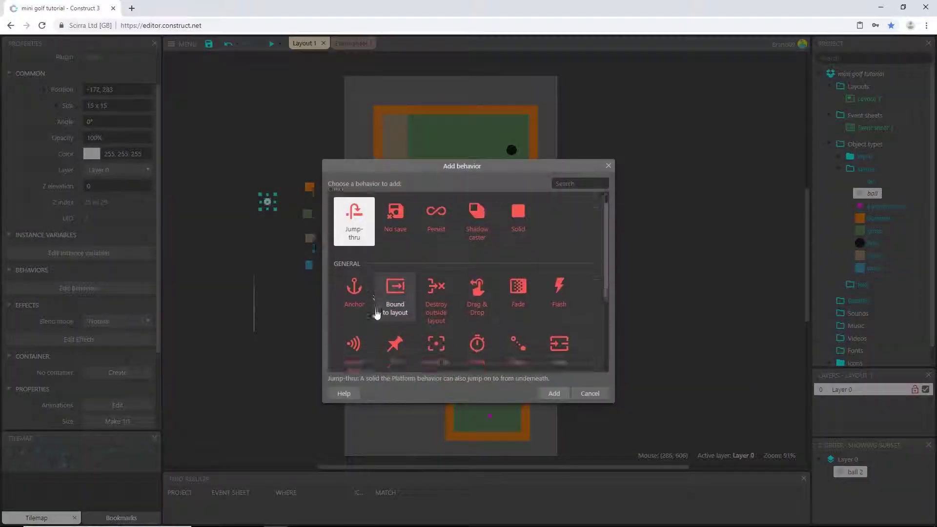
{"action": "scroll", "coordinate": [378, 313], "scroll_direction": "down", "scroll_amount": 3}
{"action": "double_click", "coordinate": [355, 348]}
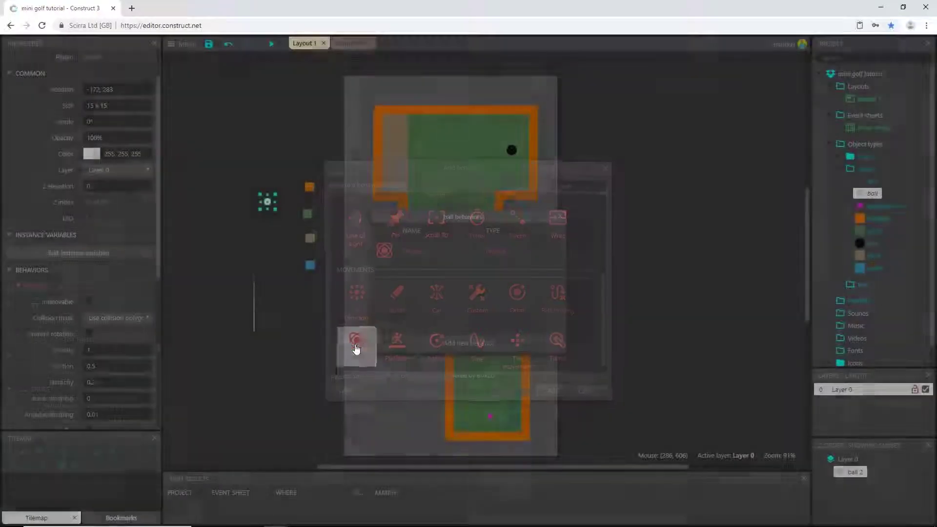
{"action": "left_click", "coordinate": [558, 214]}
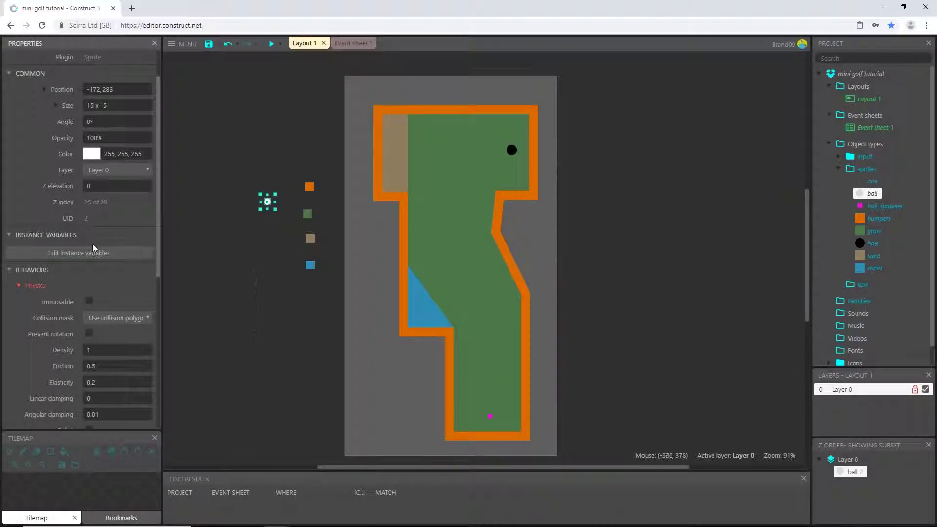
- Set ball Physics density 10, friction 2, elasticity 0.4, linear damping 1, angular damping 10, Bullet on
{"action": "scroll", "coordinate": [92, 244], "scroll_direction": "down", "scroll_amount": 2}
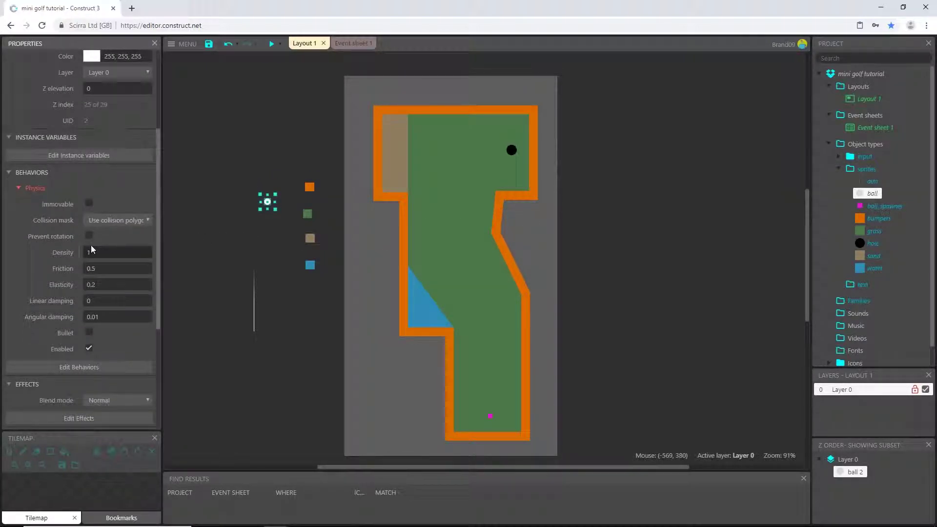
{"action": "scroll", "coordinate": [75, 268], "scroll_direction": "down", "scroll_amount": 1}
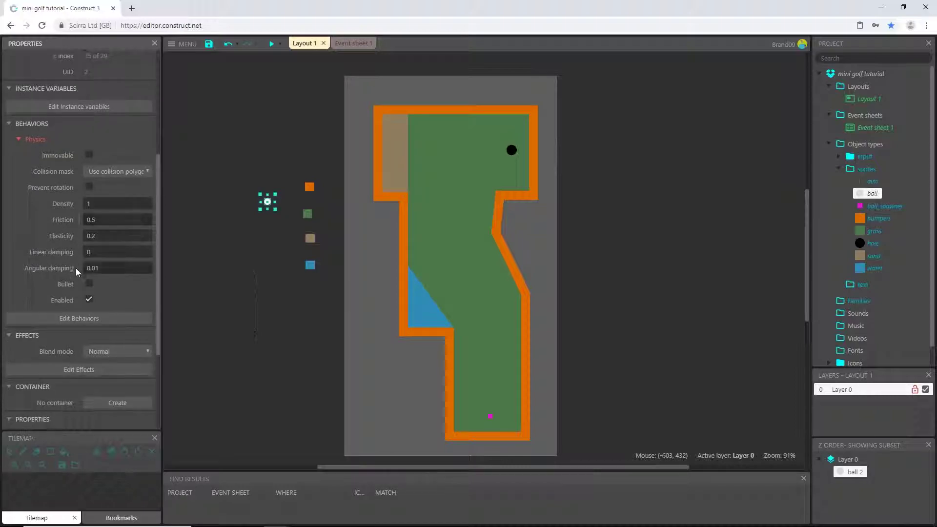
{"action": "left_click", "coordinate": [118, 207]}
{"action": "type", "text": "0"}
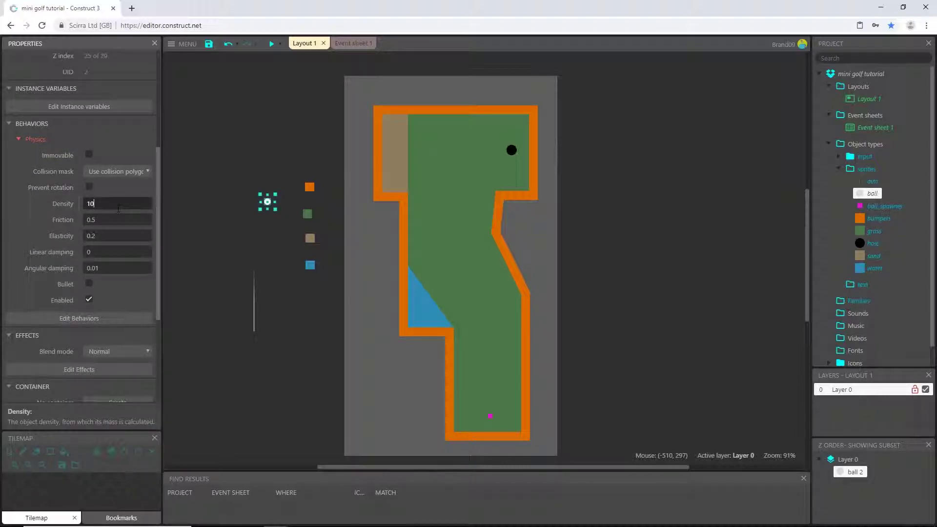
{"action": "key", "text": "Tab"}
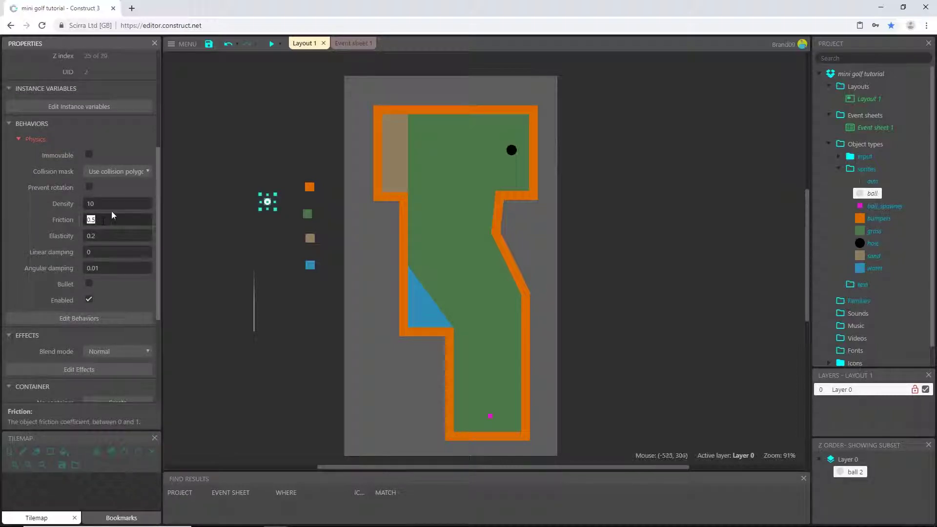
{"action": "type", "text": "2"}
{"action": "key", "text": "Tab"}
{"action": "key", "text": "Tab"}
{"action": "type", "text": "0.4"}
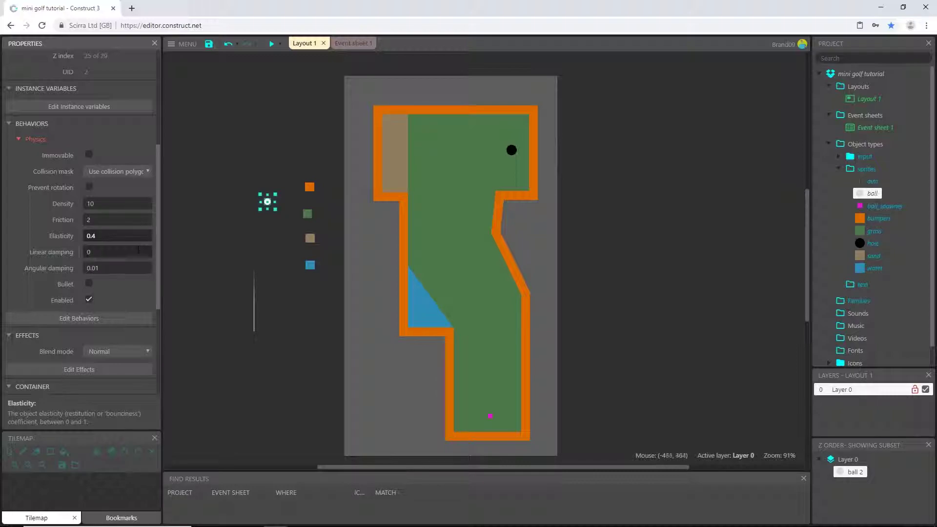
{"action": "key", "text": "Tab"}
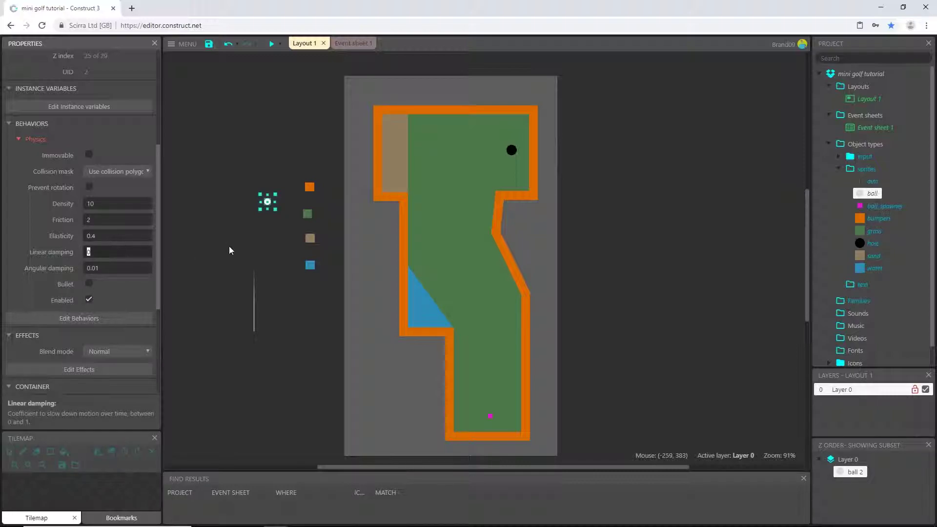
{"action": "type", "text": "1"}
{"action": "left_click", "coordinate": [109, 269]}
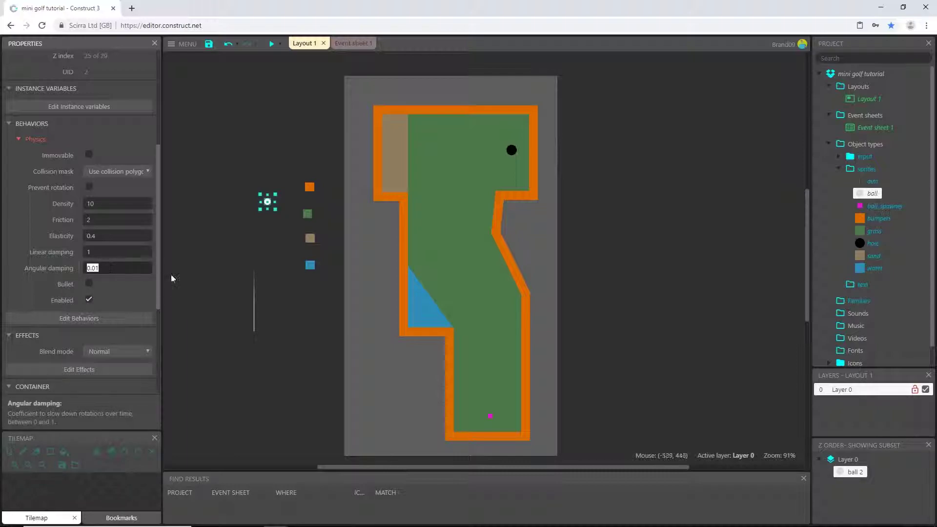
{"action": "type", "text": "10"}
{"action": "left_click", "coordinate": [65, 284]}
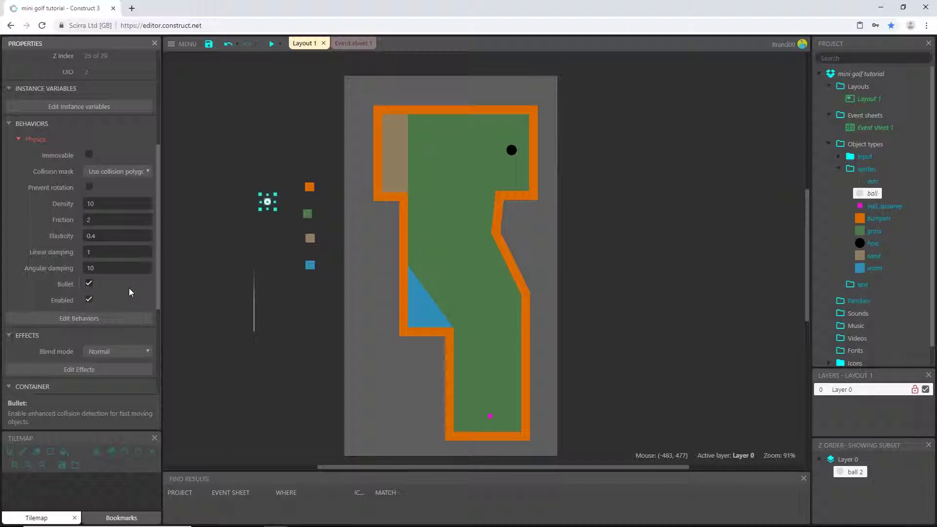
{"action": "scroll", "coordinate": [56, 253], "scroll_direction": "up", "scroll_amount": 2}
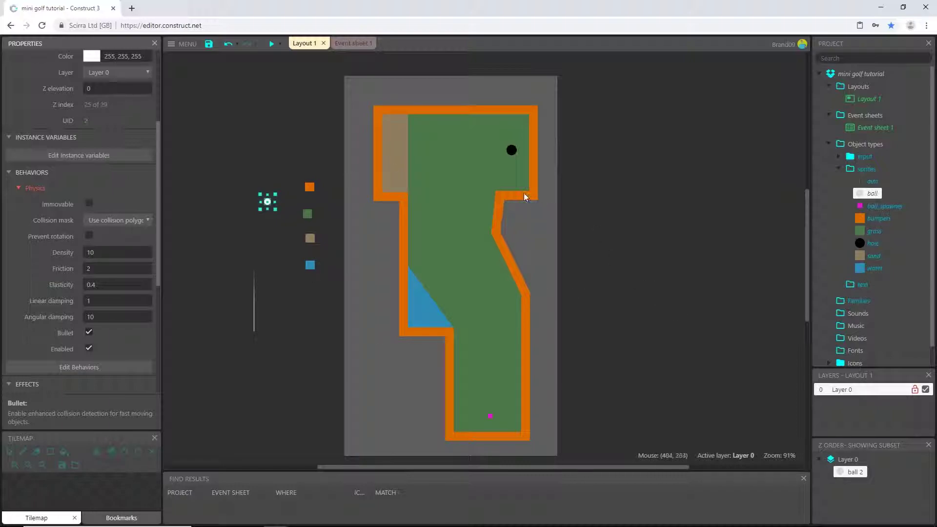
- Add the Physics behavior to the bumpers object
{"action": "left_click", "coordinate": [866, 219]}
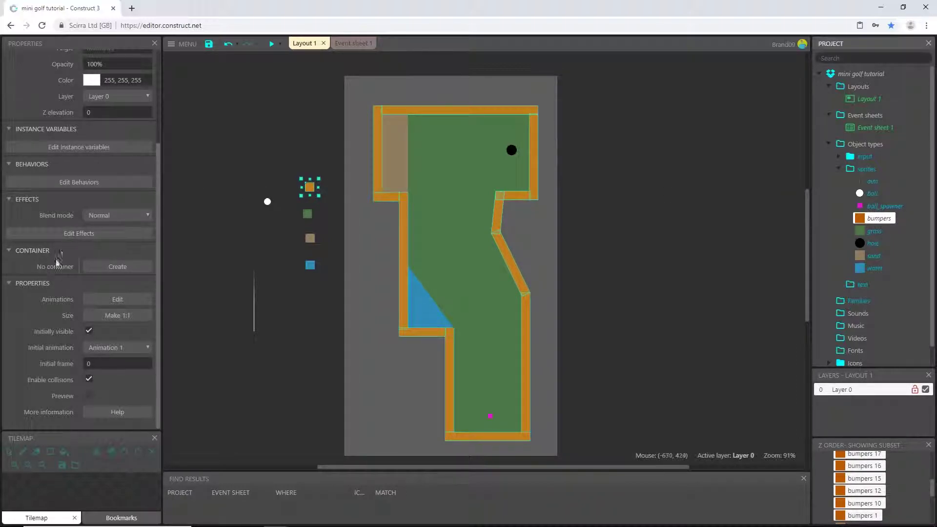
{"action": "left_click", "coordinate": [78, 182]}
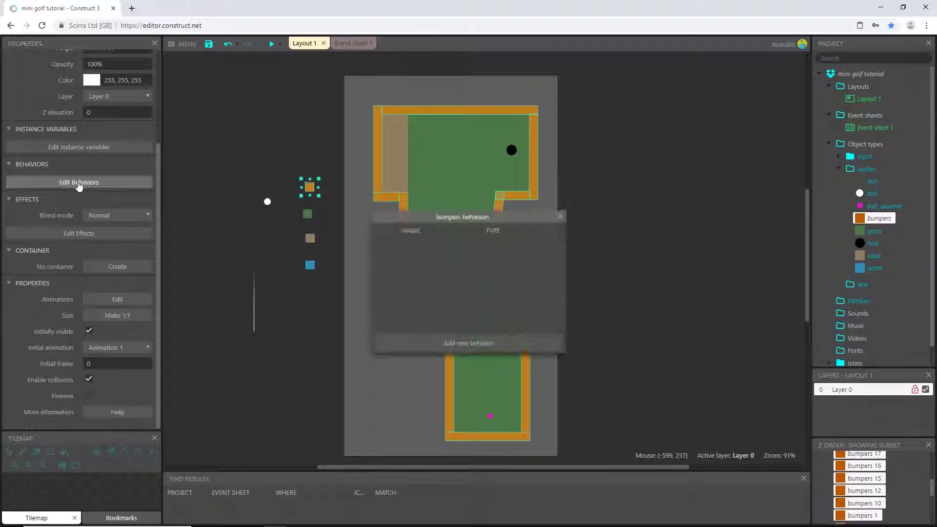
{"action": "left_click", "coordinate": [465, 344]}
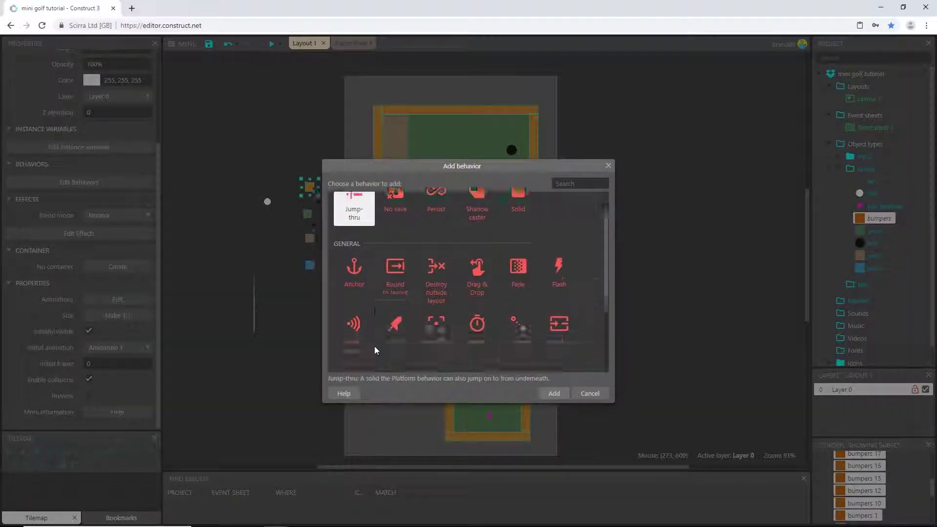
{"action": "scroll", "coordinate": [373, 346], "scroll_direction": "down", "scroll_amount": 3}
{"action": "double_click", "coordinate": [356, 344]}
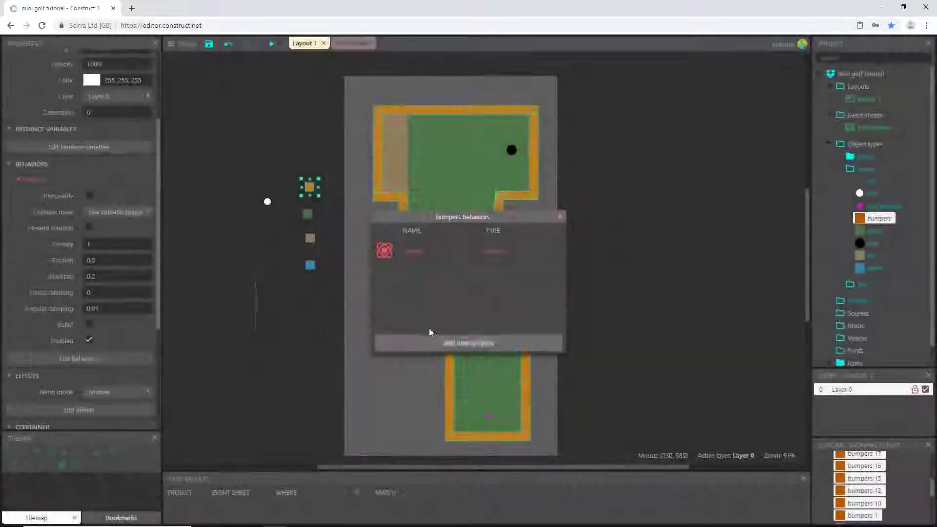
{"action": "left_click", "coordinate": [560, 217]}
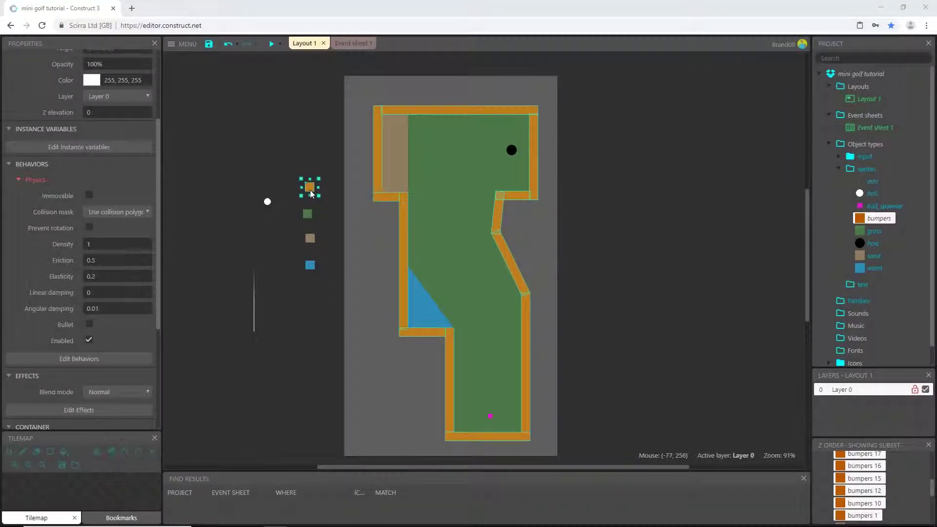
- Make the bumpers' Physics immovable with a Bounding box collision mask
{"action": "left_click", "coordinate": [89, 196]}
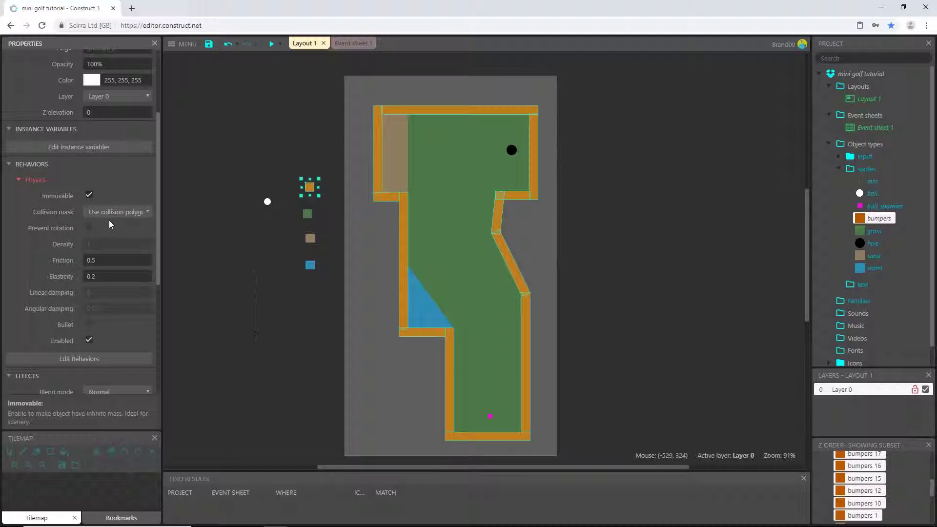
{"action": "left_click", "coordinate": [128, 214]}
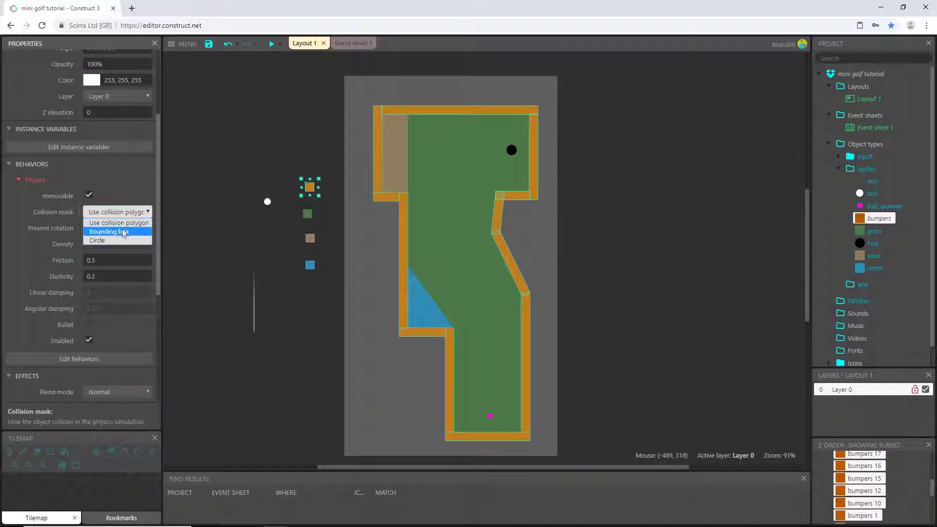
{"action": "left_click", "coordinate": [122, 232]}
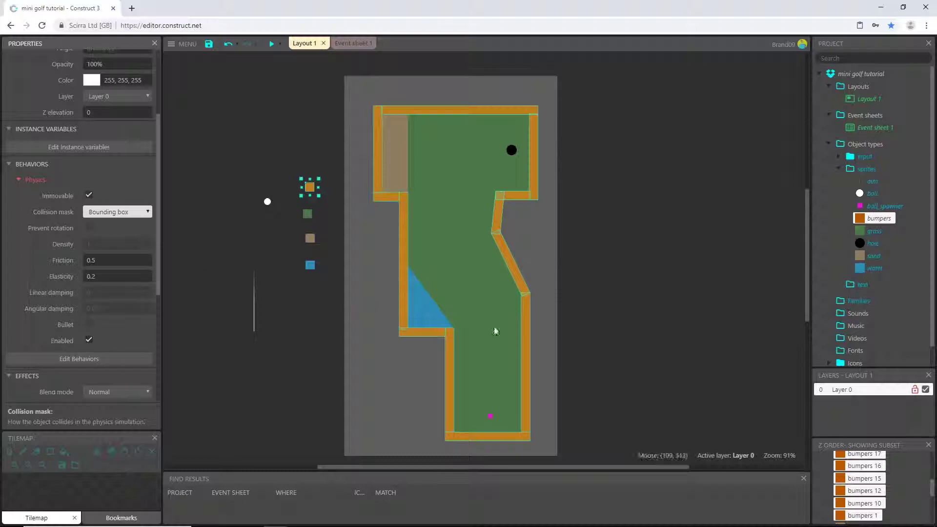
- Give the ball a Number instance variable shotsTaken (initial 0), then peek at Event sheet 1 and return to the layout
{"action": "left_click", "coordinate": [871, 194]}
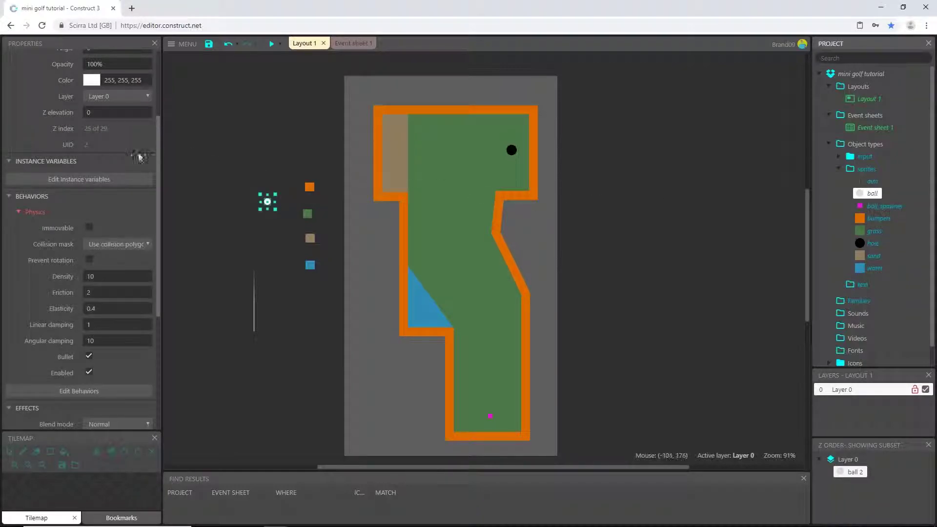
{"action": "scroll", "coordinate": [55, 185], "scroll_direction": "up", "scroll_amount": 2}
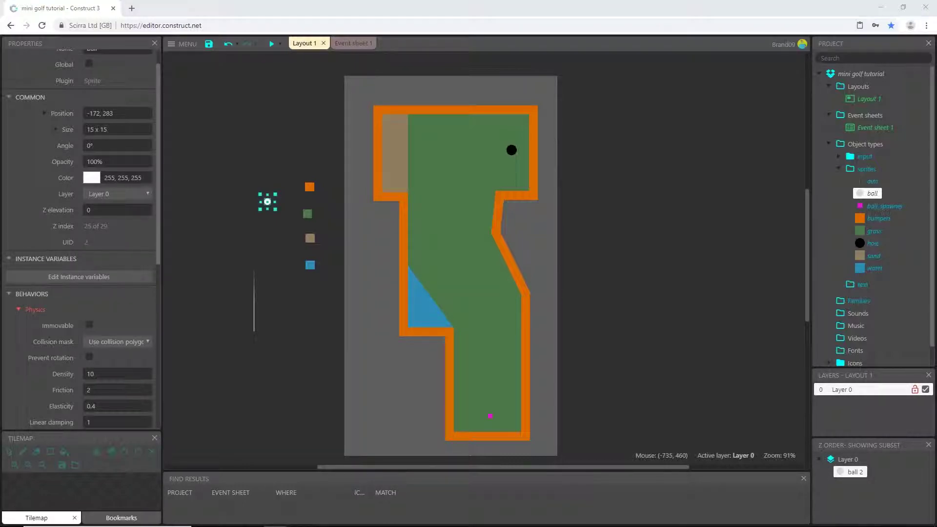
{"action": "left_click", "coordinate": [89, 278]}
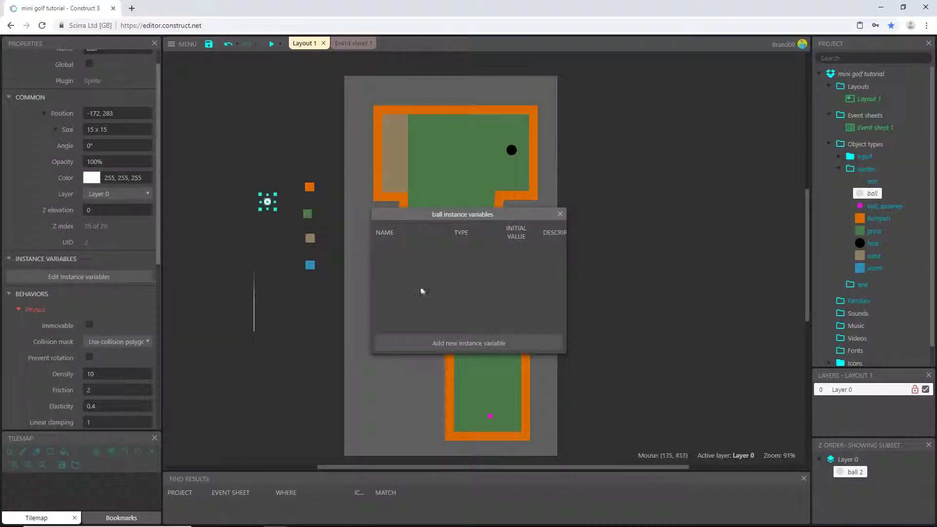
{"action": "left_click", "coordinate": [461, 343]}
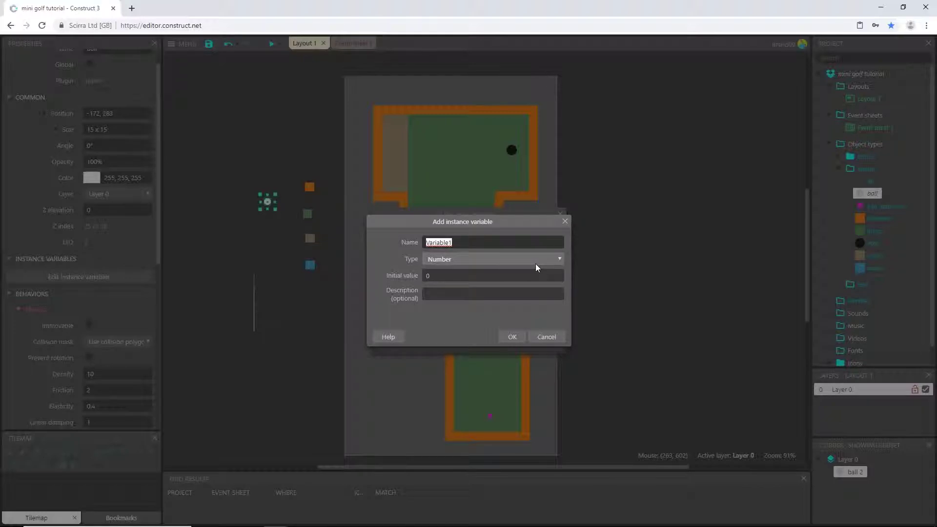
{"action": "type", "text": "shotsTaken"}
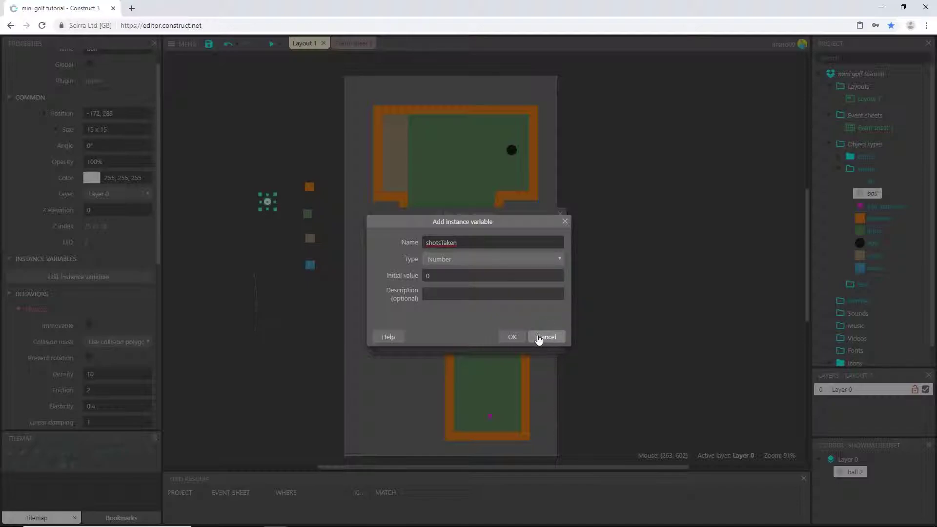
{"action": "left_click", "coordinate": [512, 337]}
{"action": "left_click", "coordinate": [560, 214]}
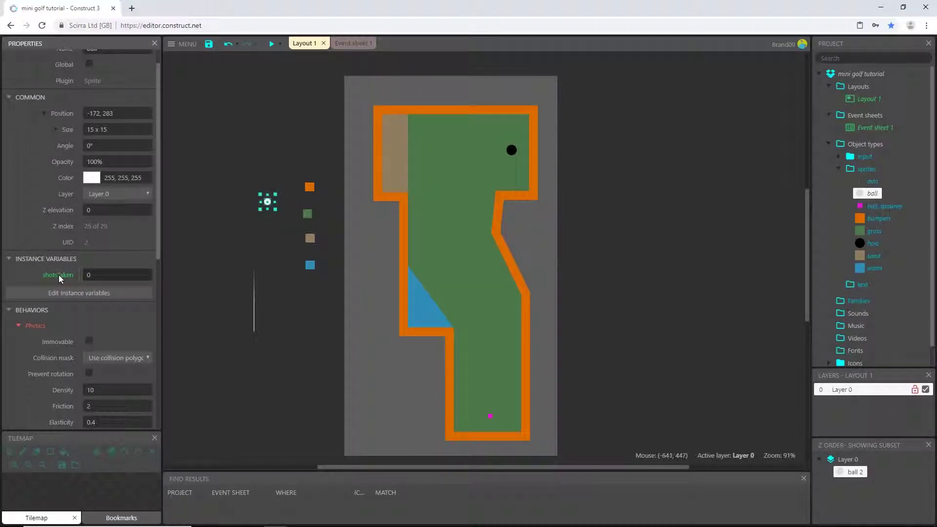
{"action": "left_click", "coordinate": [351, 43]}
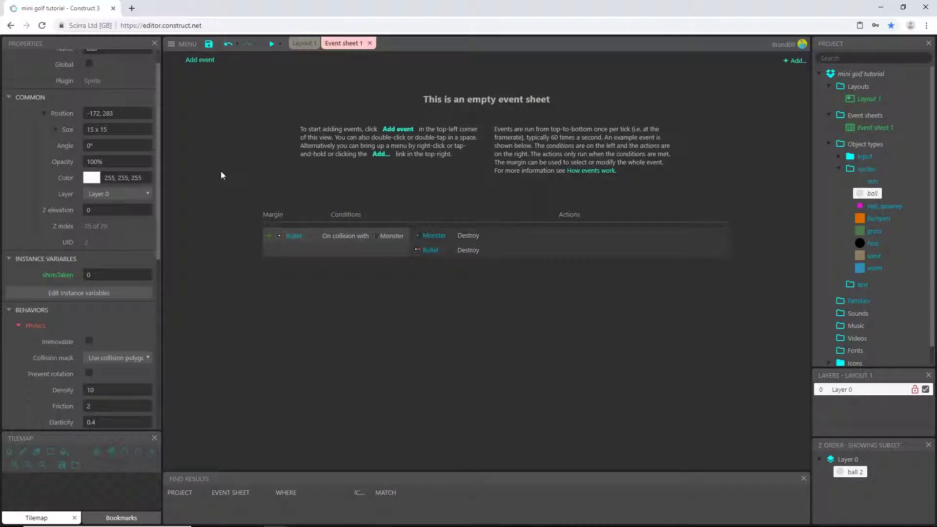
{"action": "left_click", "coordinate": [304, 44]}
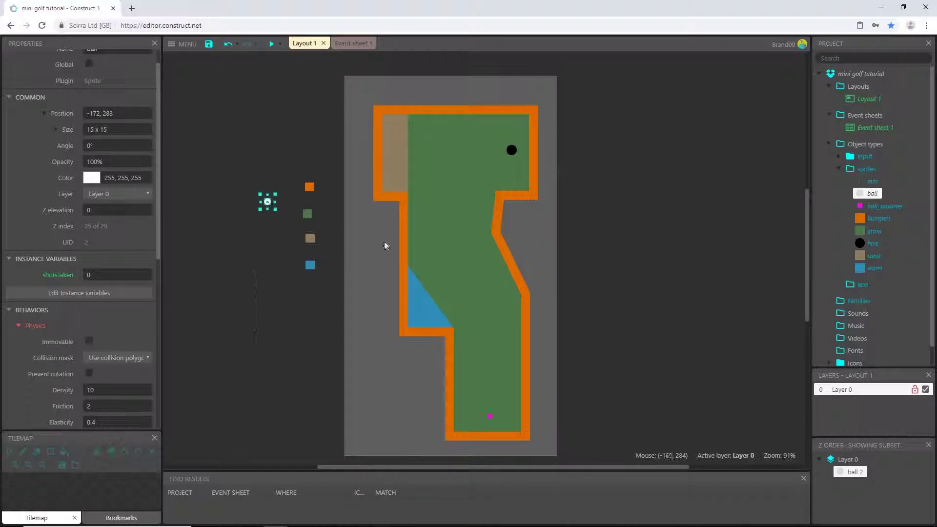
- Add an isAiming Number instance variable, initial value 0, to the aim sprite, then deselect it
{"action": "left_click", "coordinate": [869, 195]}
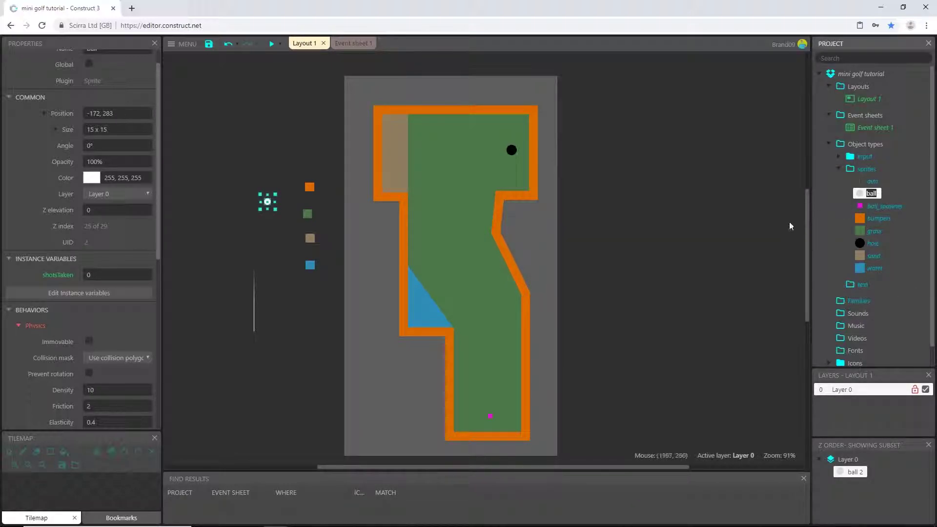
{"action": "left_click", "coordinate": [871, 182]}
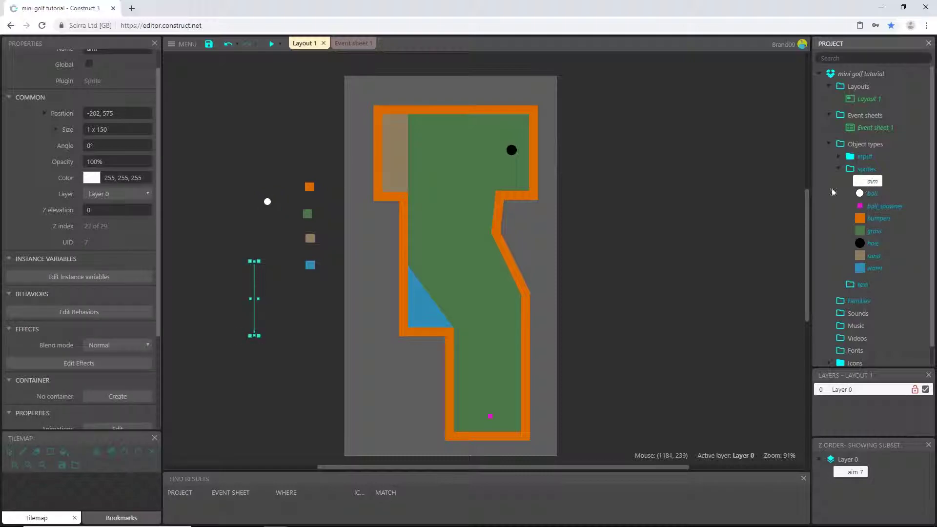
{"action": "left_click", "coordinate": [78, 278]}
{"action": "left_click", "coordinate": [457, 344]}
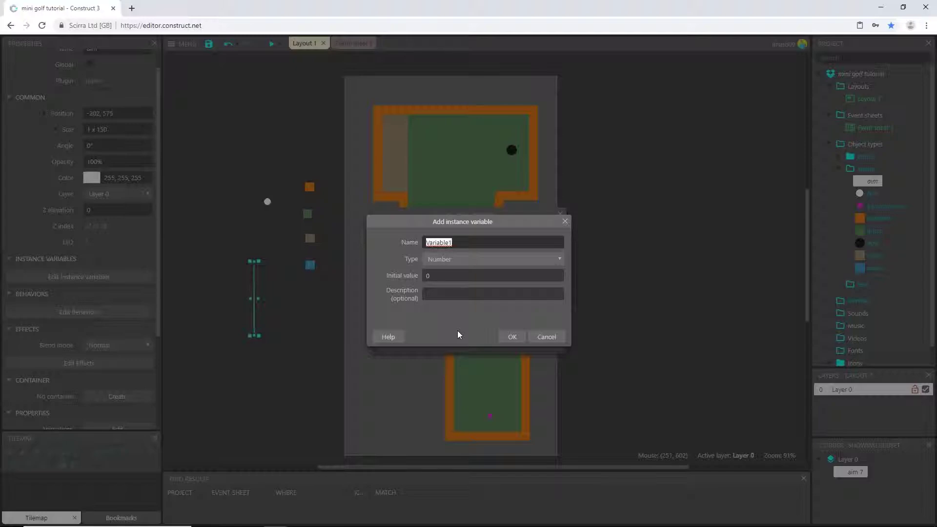
{"action": "type", "text": "isAiming"}
{"action": "left_click", "coordinate": [445, 292]}
{"action": "left_click", "coordinate": [512, 338]}
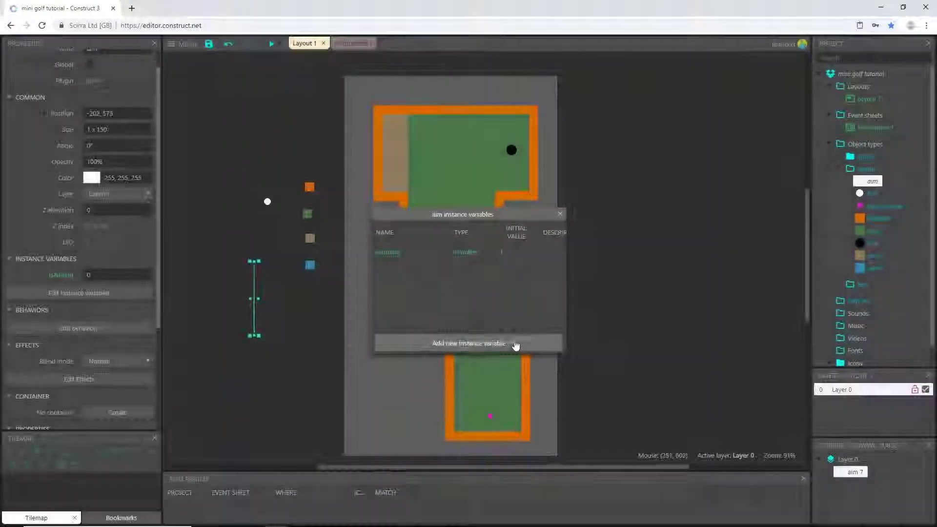
{"action": "left_click", "coordinate": [561, 212]}
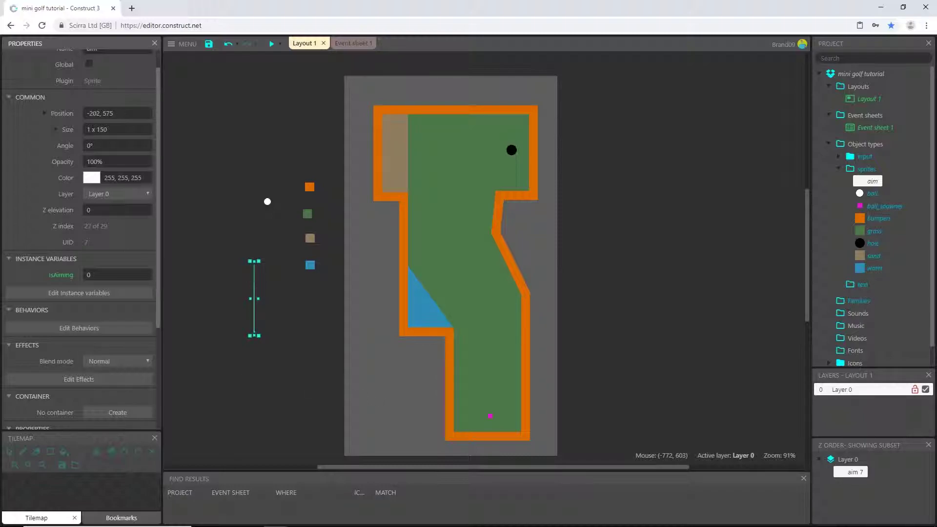
{"action": "left_click", "coordinate": [653, 262]}
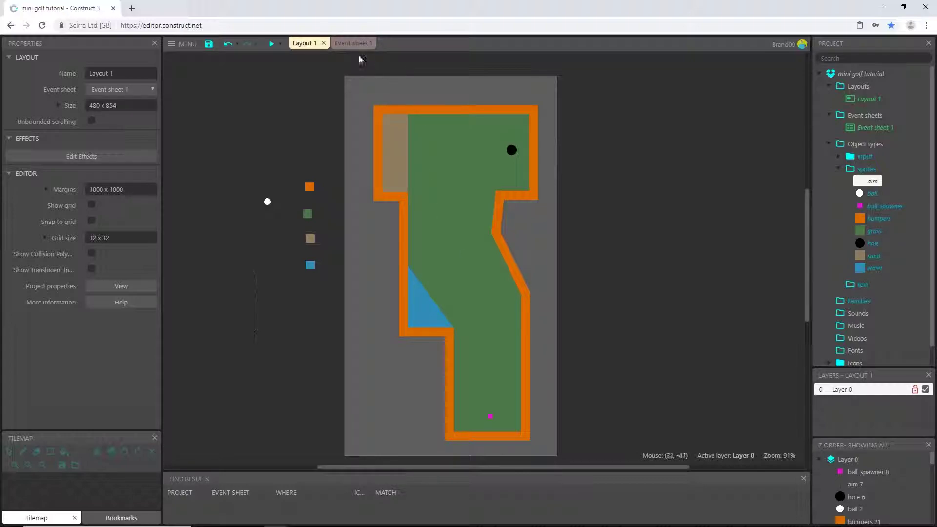
- Save the project and add a System 'On start of layout' event to Event sheet 1
{"action": "left_click", "coordinate": [352, 44]}
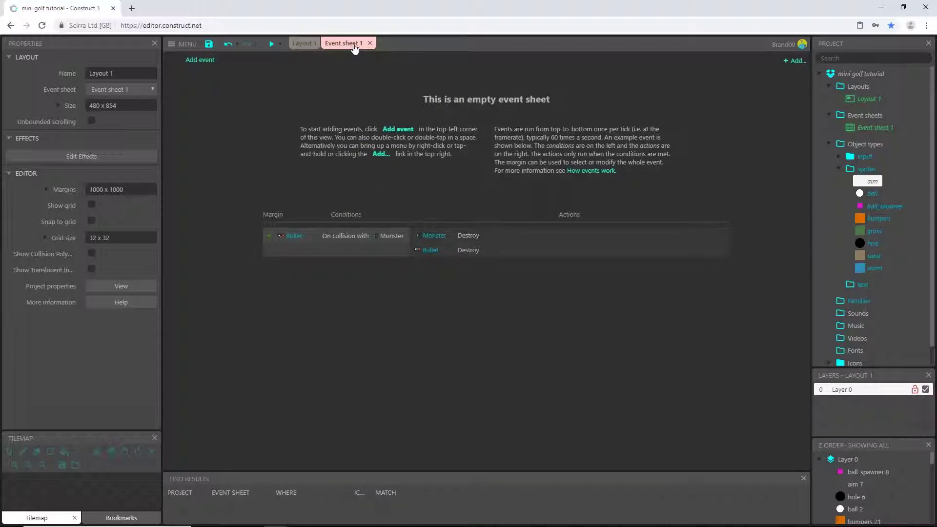
{"action": "left_click", "coordinate": [209, 45]}
{"action": "left_click", "coordinate": [204, 61]}
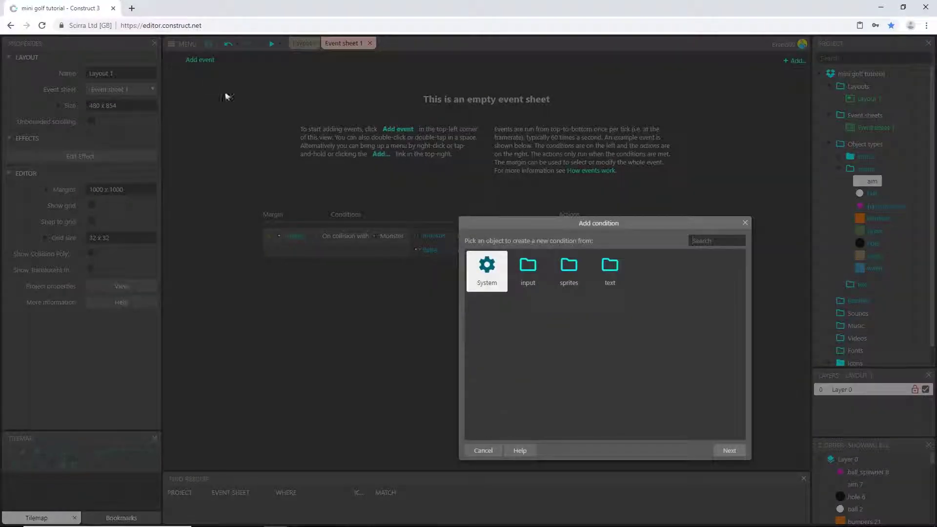
{"action": "double_click", "coordinate": [485, 267]}
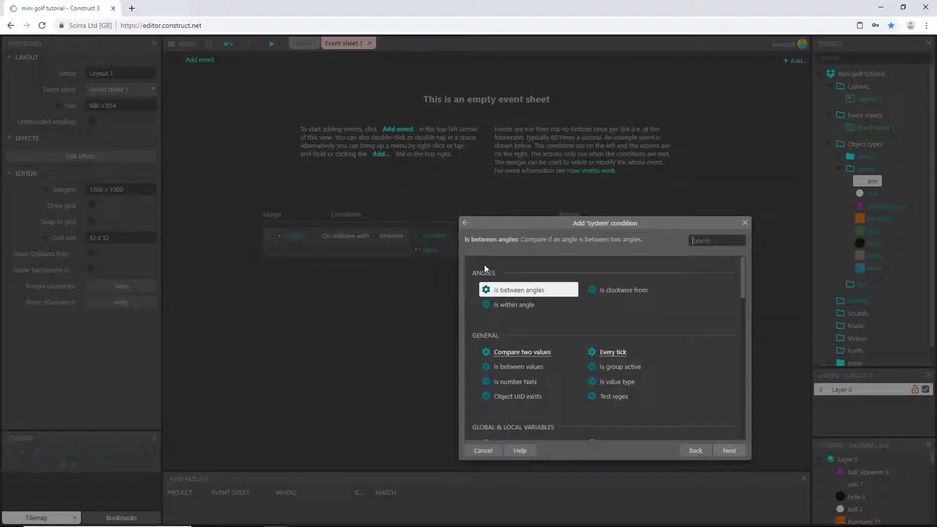
{"action": "type", "text": "on start"}
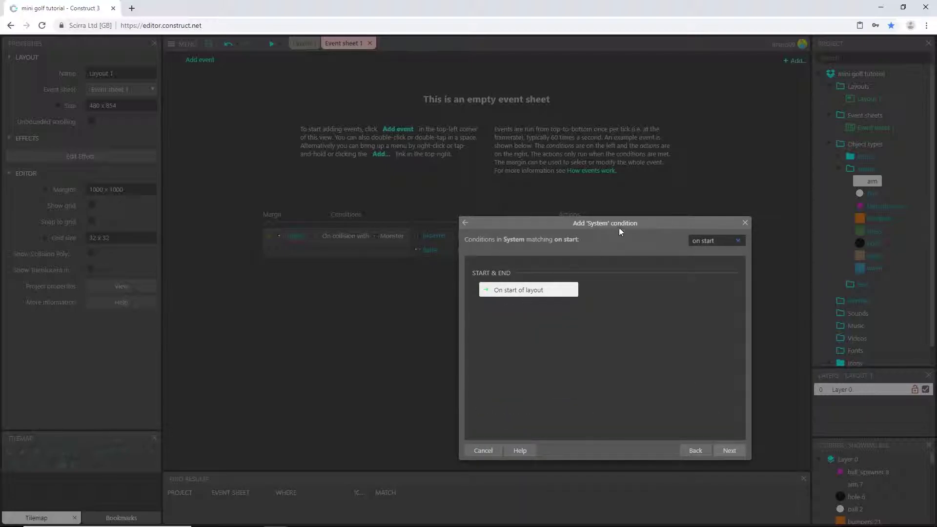
{"action": "left_click_drag", "start_coordinate": [620, 224], "coordinate": [478, 171]}
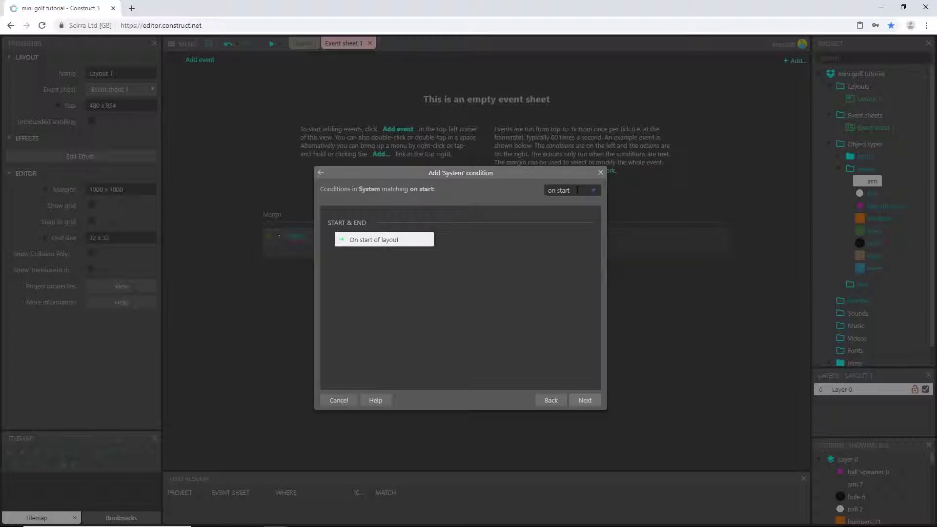
{"action": "left_click_drag", "start_coordinate": [577, 190], "coordinate": [526, 189]}
{"action": "key", "text": "BackSpace"}
{"action": "scroll", "coordinate": [416, 292], "scroll_direction": "down", "scroll_amount": 5}
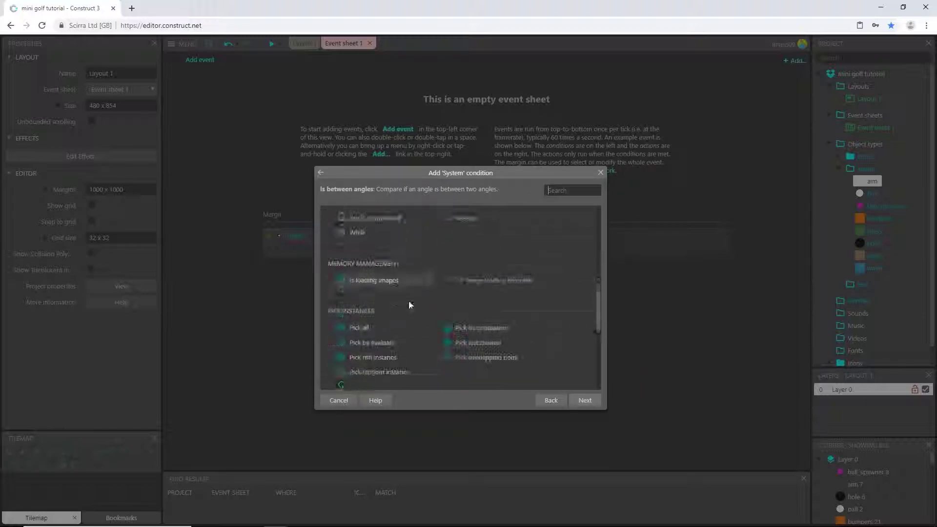
{"action": "scroll", "coordinate": [416, 308], "scroll_direction": "up", "scroll_amount": 5}
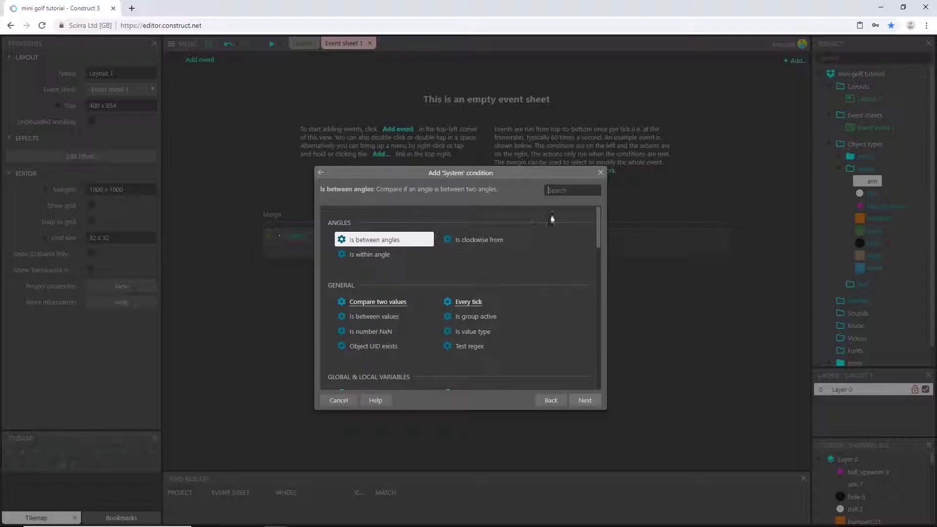
{"action": "scroll", "coordinate": [382, 311], "scroll_direction": "down", "scroll_amount": 5}
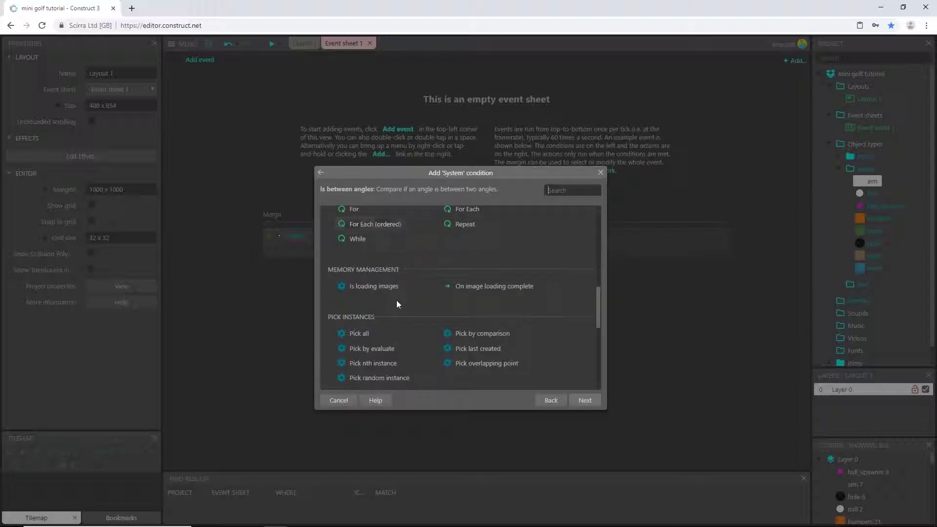
{"action": "scroll", "coordinate": [427, 309], "scroll_direction": "up", "scroll_amount": 5}
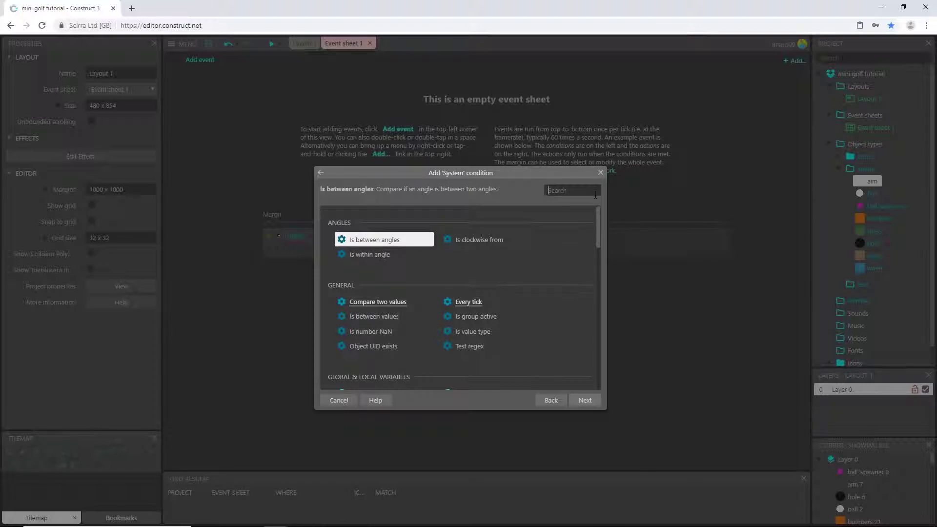
{"action": "type", "text": "on st"}
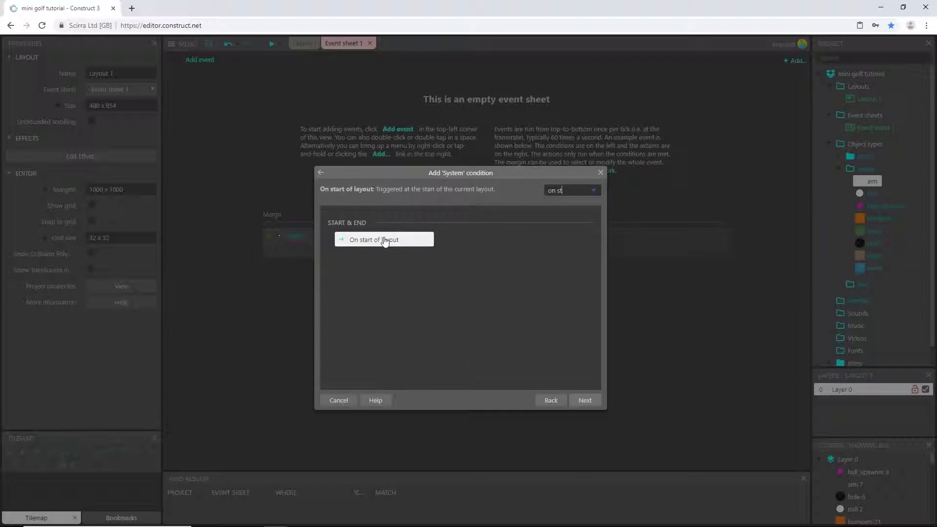
{"action": "double_click", "coordinate": [384, 240]}
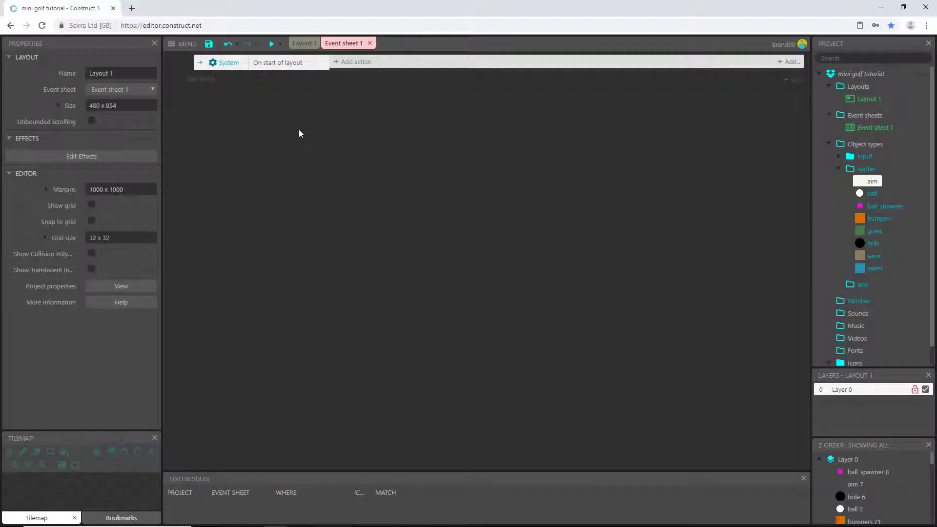
- Add a System Create object action creating ball on layer "game"
{"action": "left_click", "coordinate": [353, 62]}
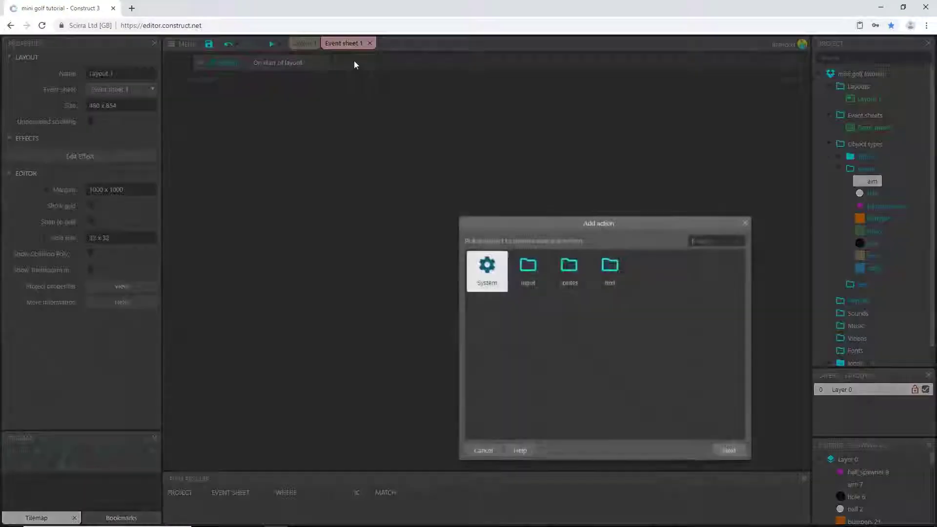
{"action": "double_click", "coordinate": [487, 269]}
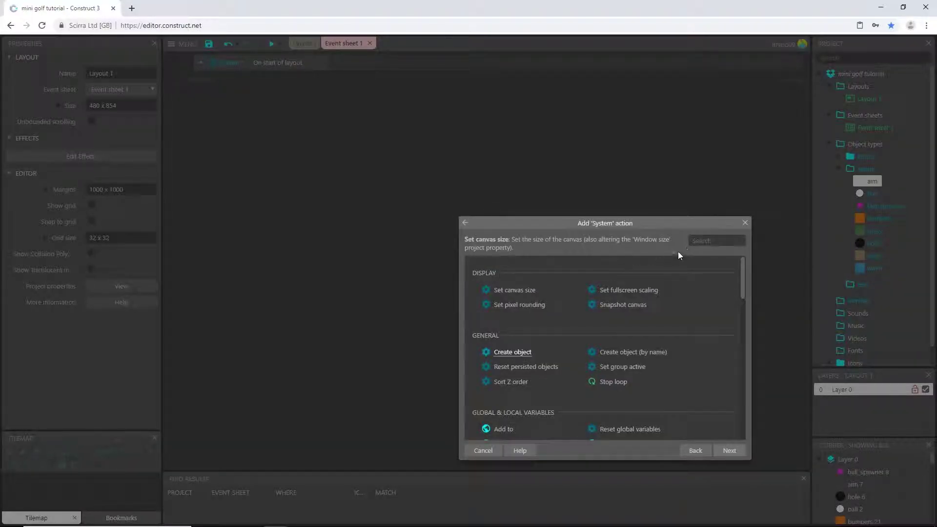
{"action": "left_click", "coordinate": [699, 239]}
{"action": "type", "text": "create"}
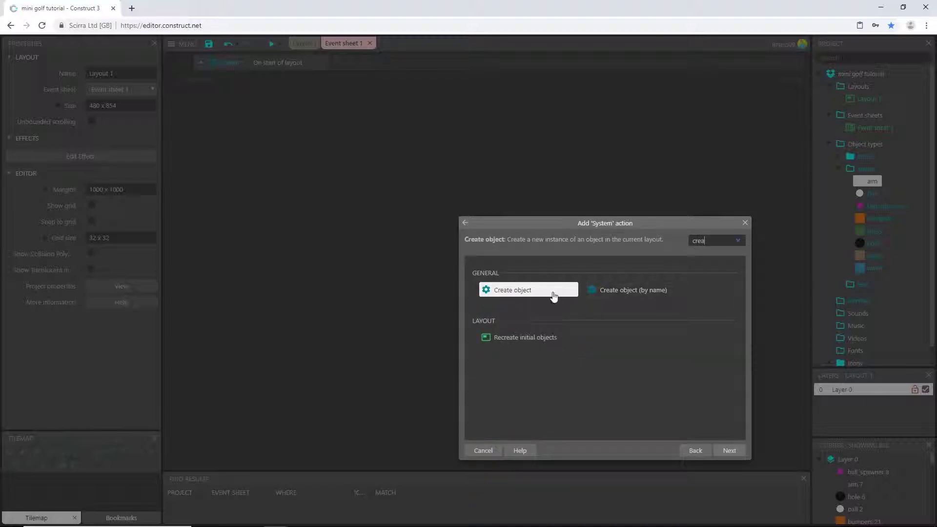
{"action": "double_click", "coordinate": [517, 291]}
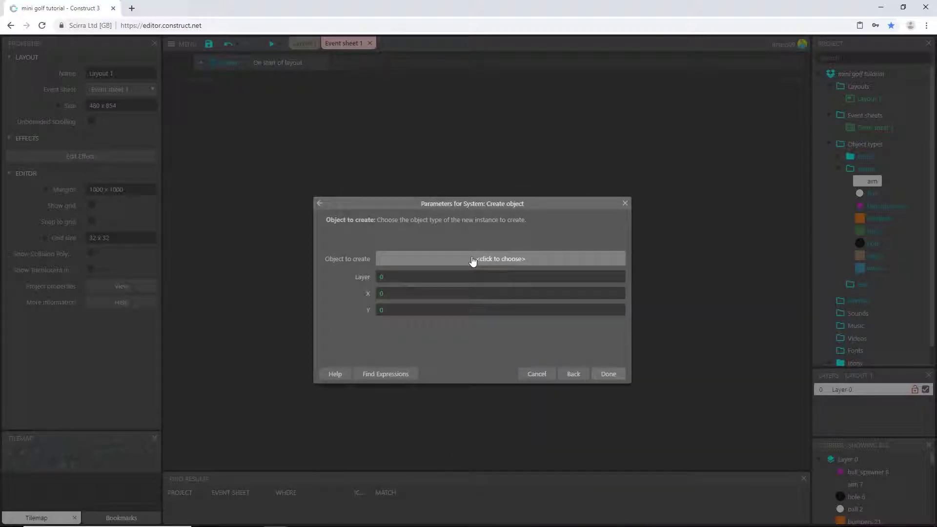
{"action": "left_click", "coordinate": [476, 260]}
{"action": "double_click", "coordinate": [452, 235]}
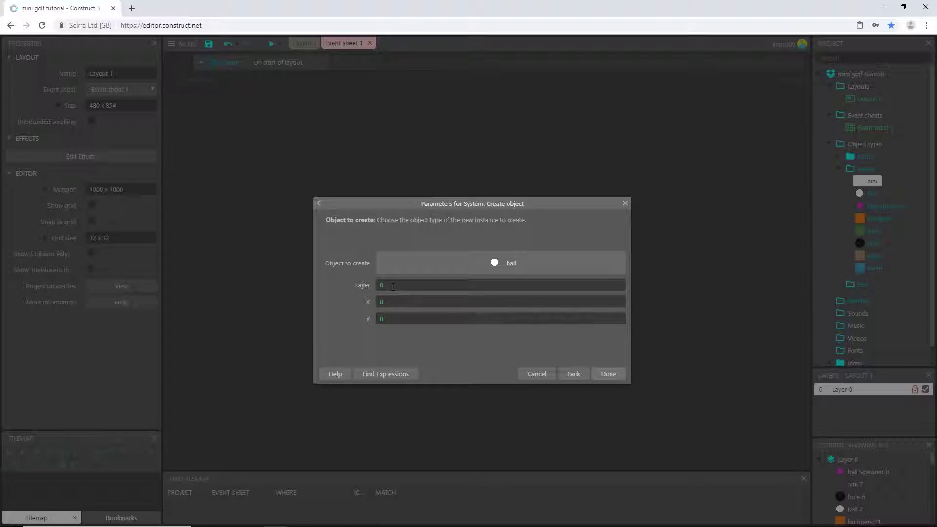
{"action": "left_click", "coordinate": [397, 286]}
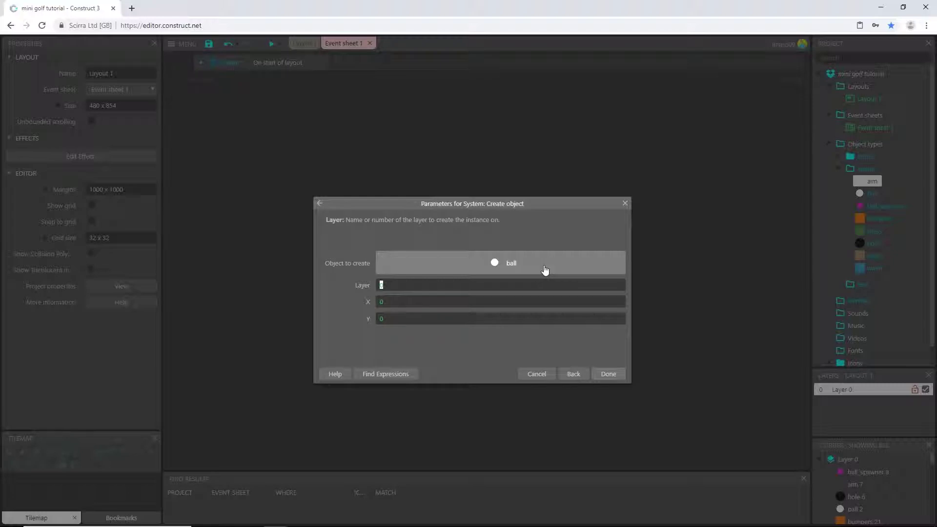
{"action": "type", "text": "\""}
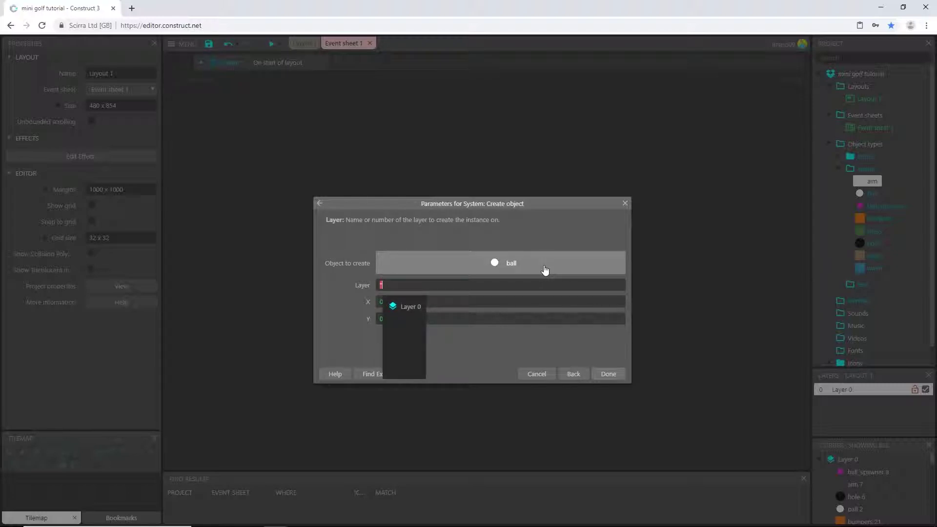
{"action": "type", "text": "game\""}
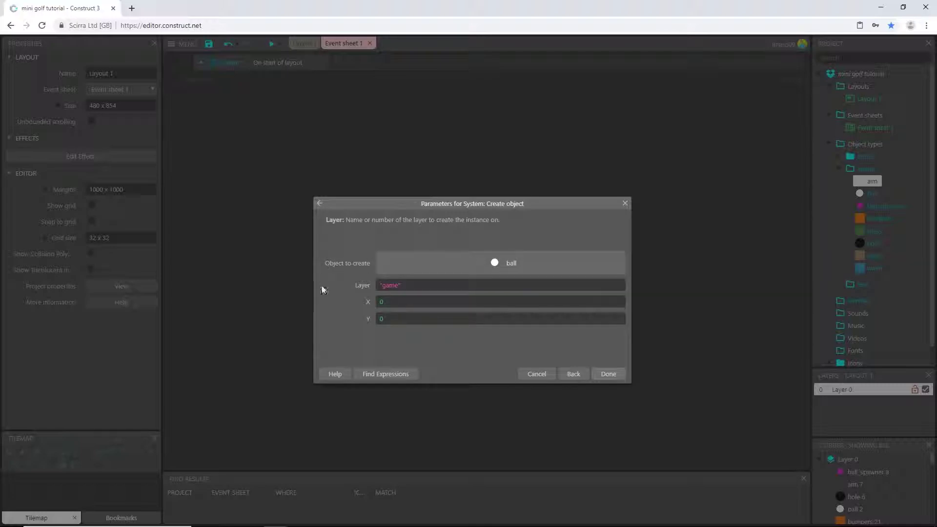
- Set the created ball's position to ball_spawner.X, ball_spawner.Y and confirm the action
{"action": "left_click", "coordinate": [364, 302]}
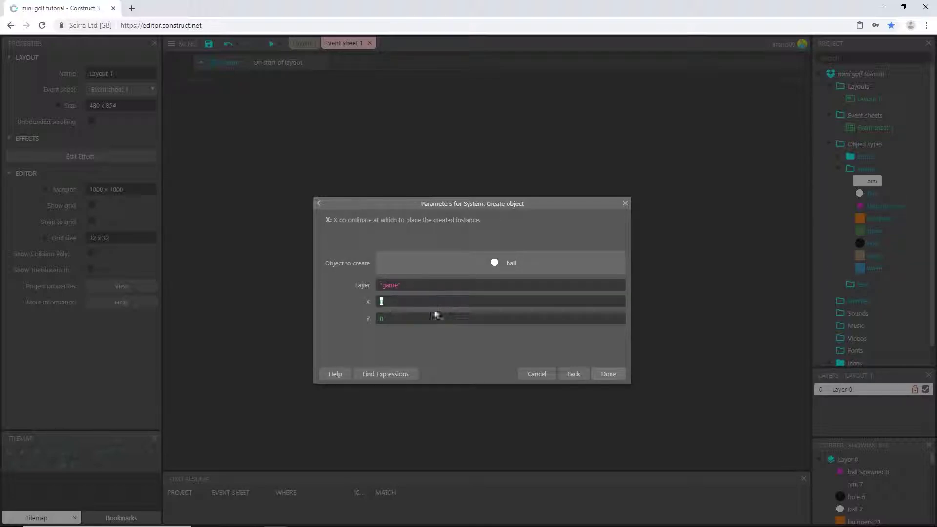
{"action": "type", "text": "bal"}
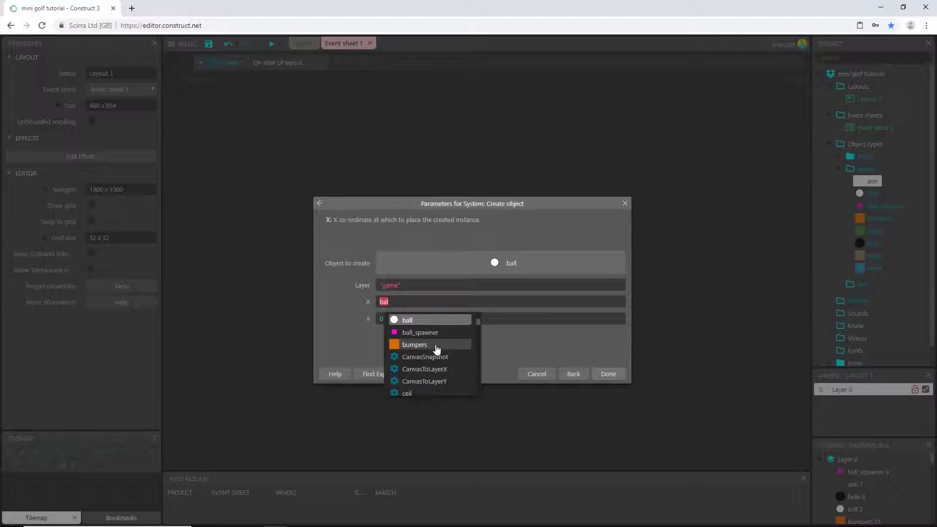
{"action": "key", "text": "Down"}
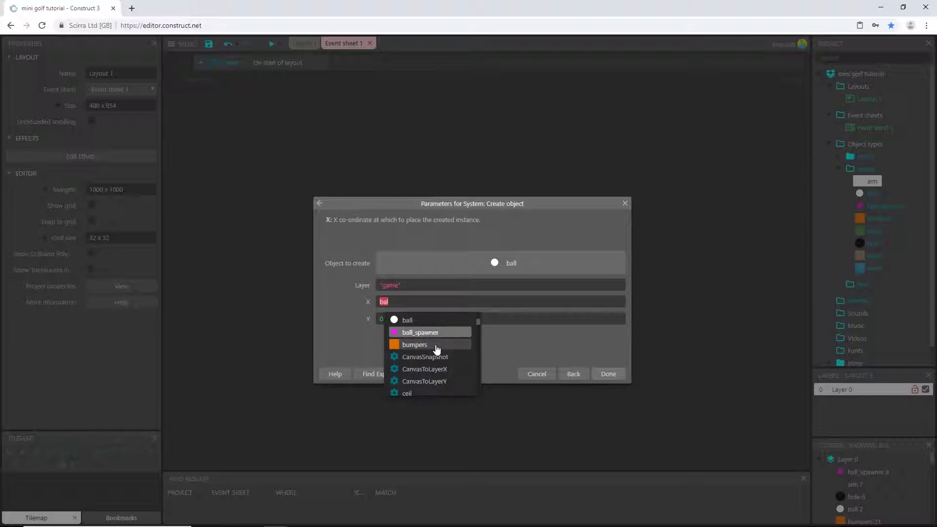
{"action": "key", "text": "Return"}
{"action": "type", "text": ".x"}
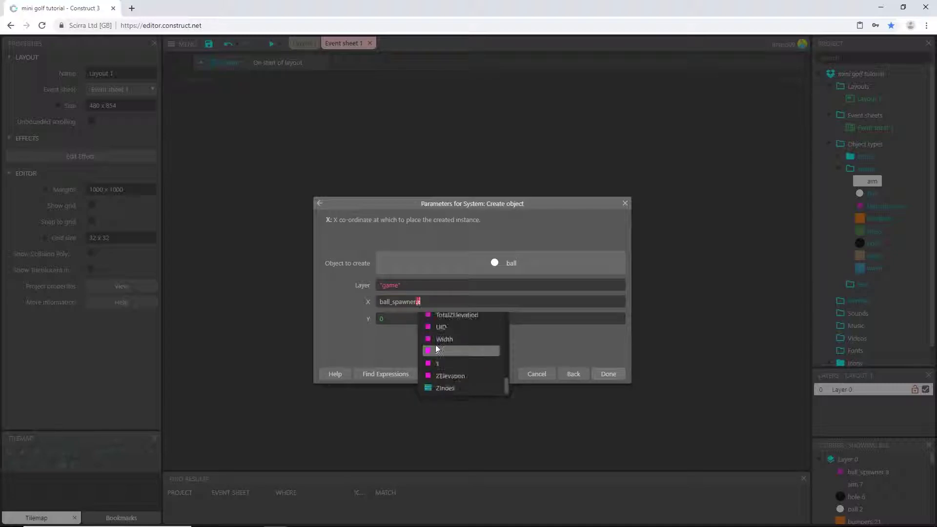
{"action": "key", "text": "Tab"}
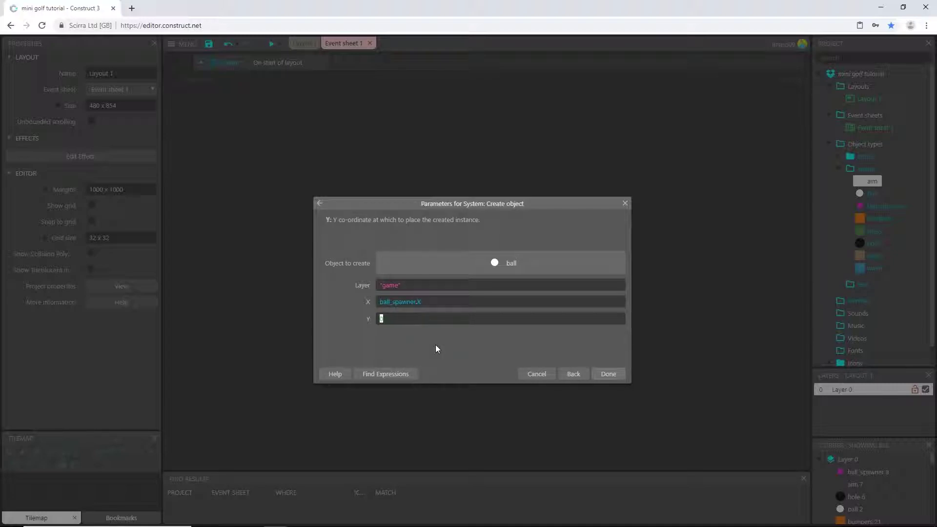
{"action": "type", "text": "ball_"}
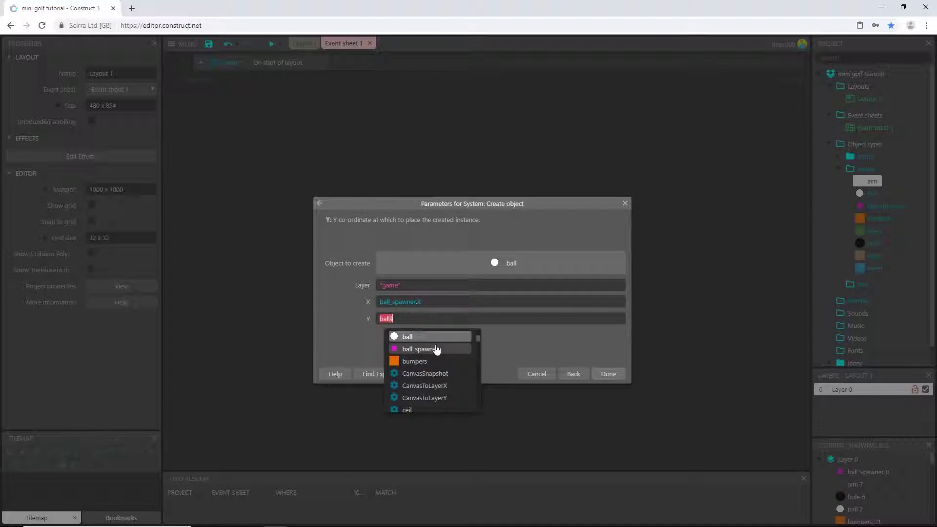
{"action": "key", "text": "BackSpace"}
{"action": "type", "text": "s"}
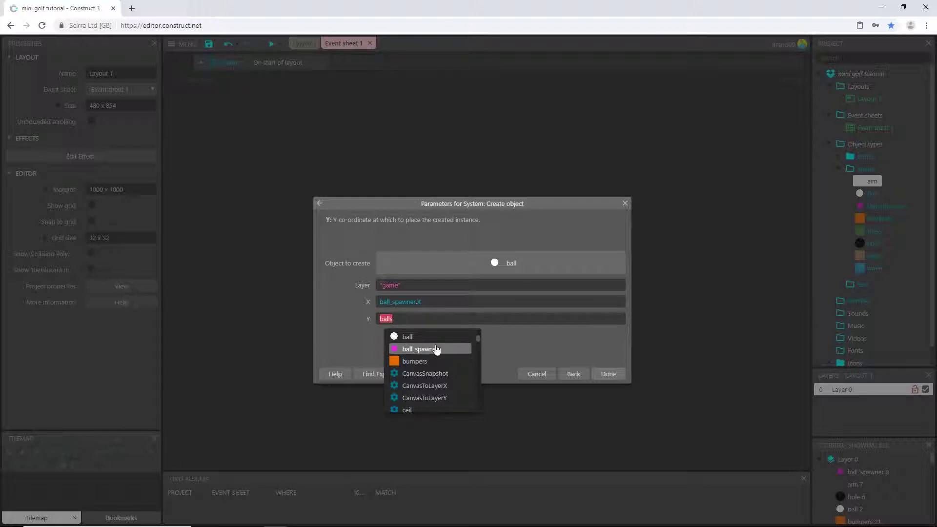
{"action": "left_click", "coordinate": [420, 349]}
{"action": "type", "text": ".Y"}
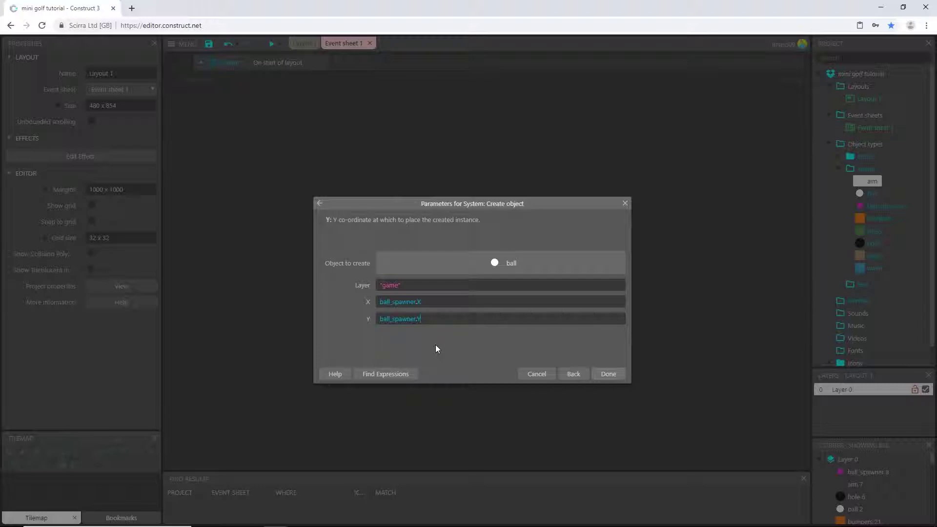
{"action": "key", "text": "Return"}
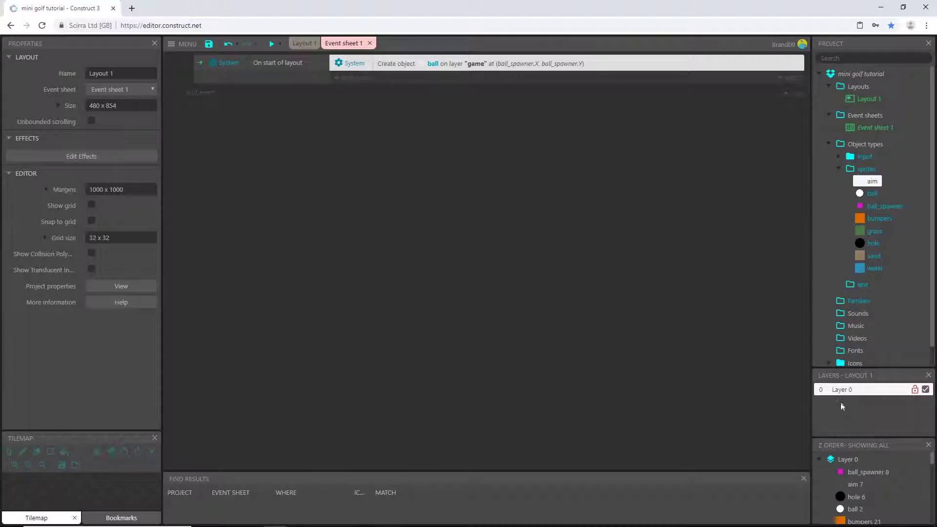
- Rename the existing layer to game
{"action": "left_click_drag", "start_coordinate": [869, 369], "coordinate": [869, 357]}
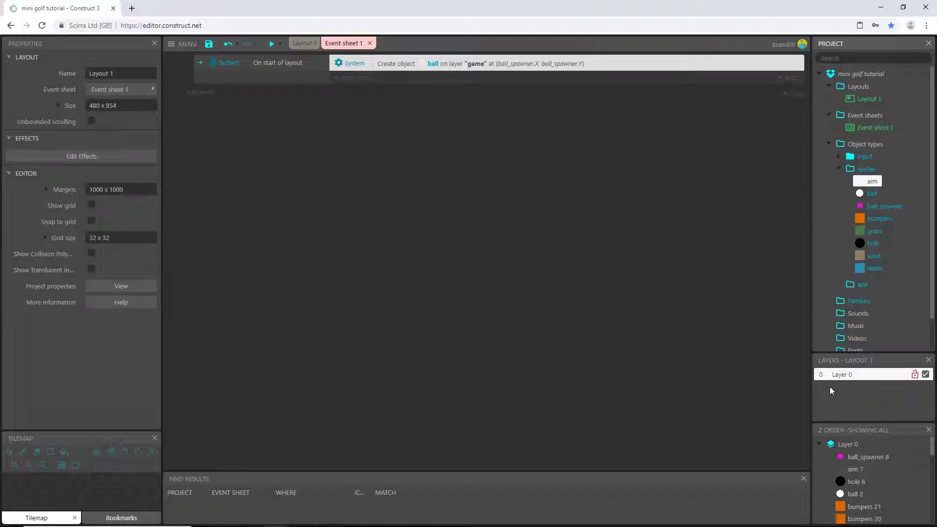
{"action": "left_click", "coordinate": [845, 377]}
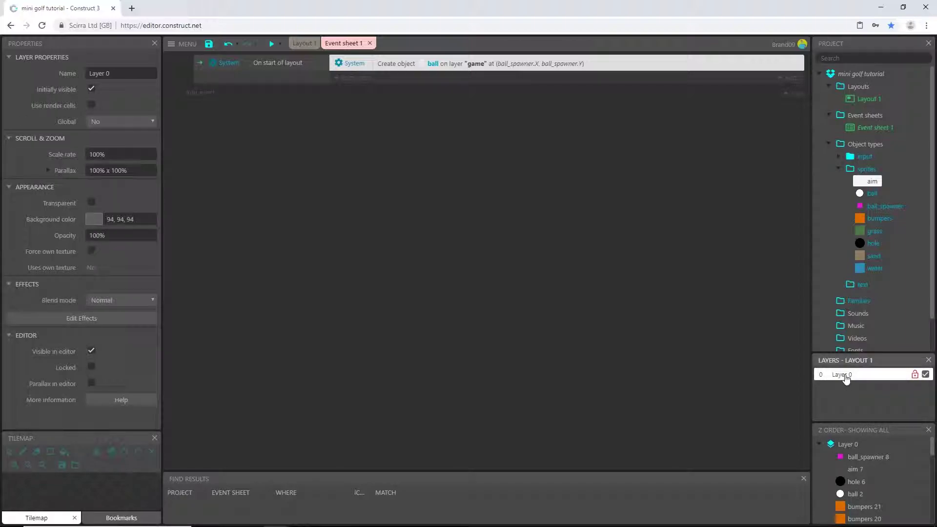
{"action": "left_click", "coordinate": [114, 72]}
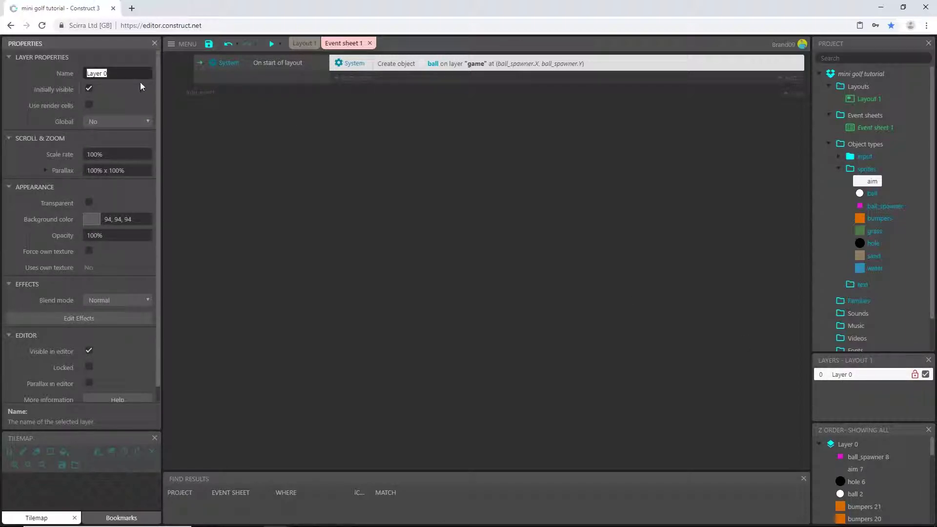
{"action": "type", "text": "game"}
{"action": "left_click", "coordinate": [278, 222]}
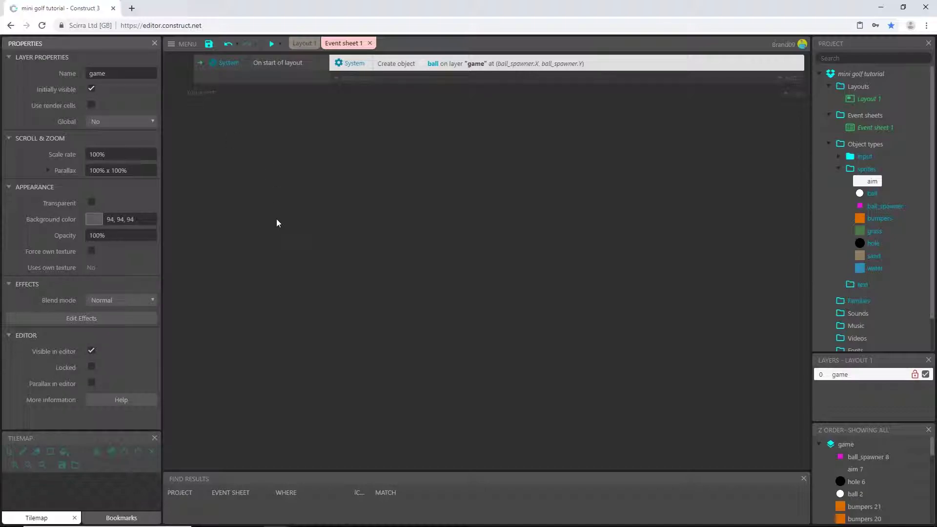
- Add a new top layer named hud, then reselect the game layer
{"action": "right_click", "coordinate": [846, 392]}
{"action": "left_click", "coordinate": [825, 400]}
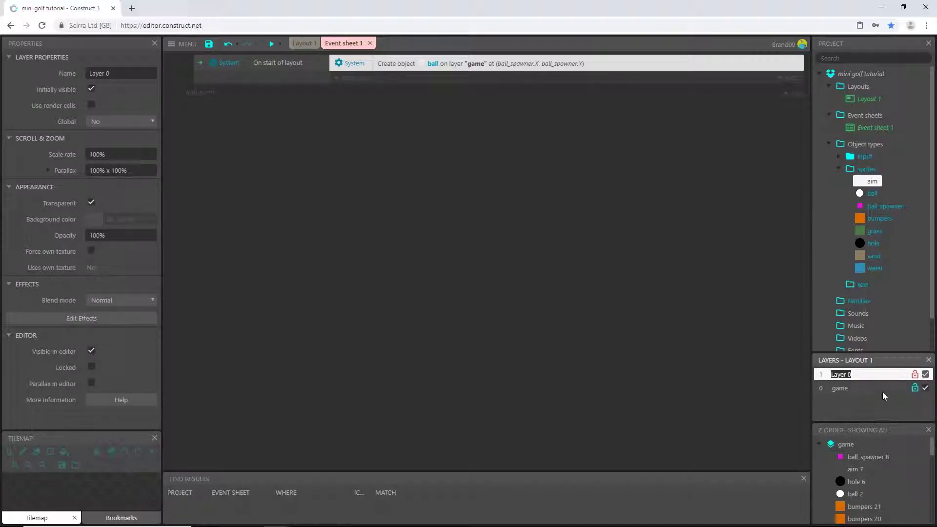
{"action": "type", "text": "hud"}
{"action": "key", "text": "Return"}
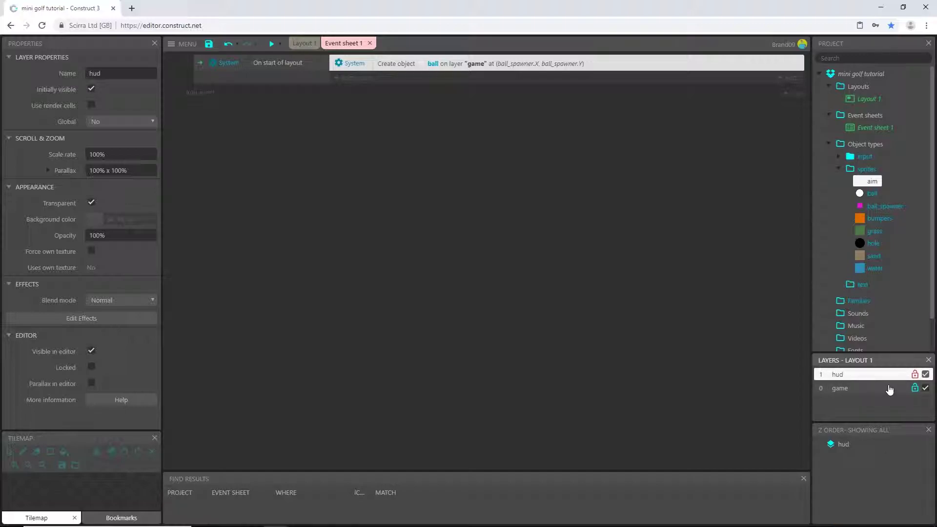
{"action": "left_click", "coordinate": [860, 390]}
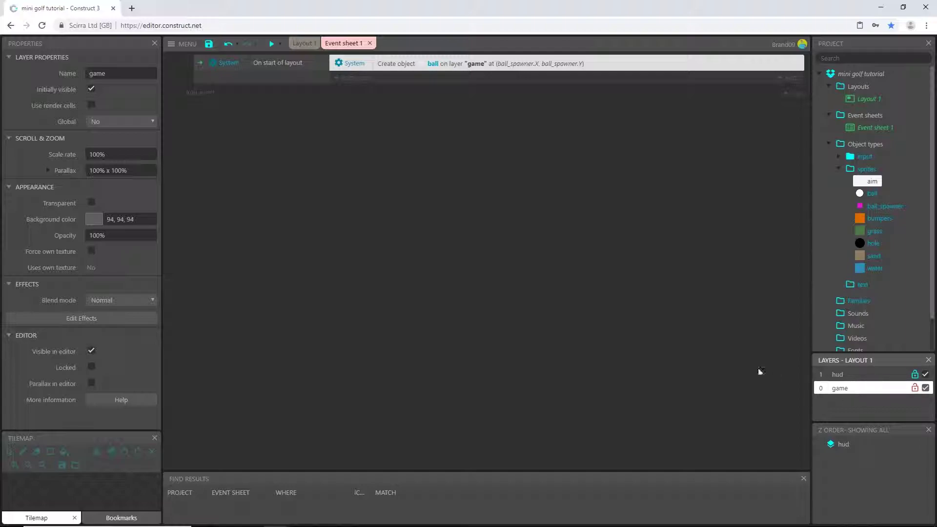
{"action": "left_click", "coordinate": [276, 159]}
{"action": "left_click", "coordinate": [271, 46]}
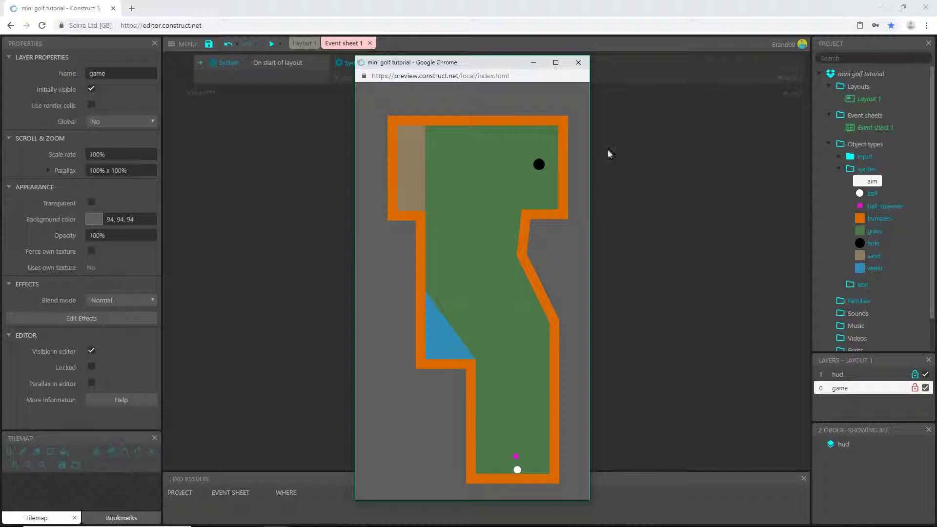
{"action": "left_click", "coordinate": [579, 62]}
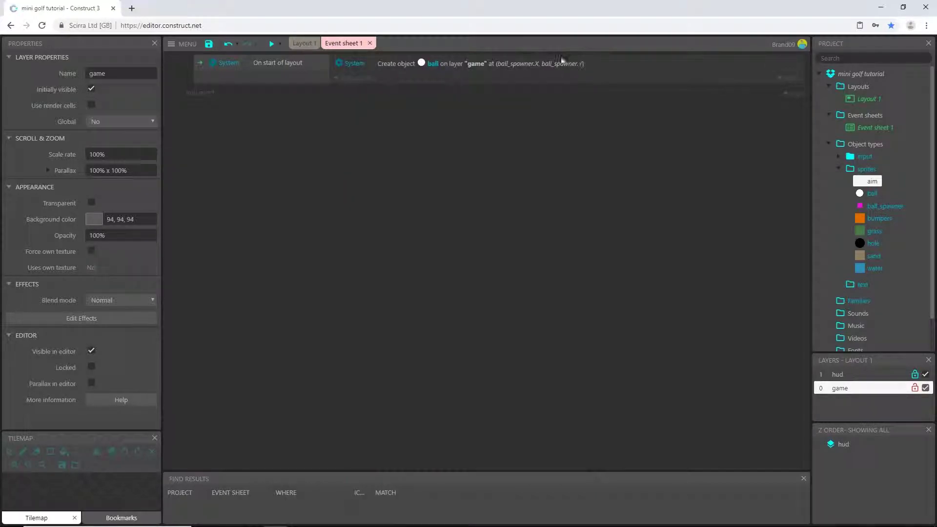
- Add a ball 'Set world gravity' action with value 0 to the start-of-layout event
{"action": "left_click", "coordinate": [867, 197]}
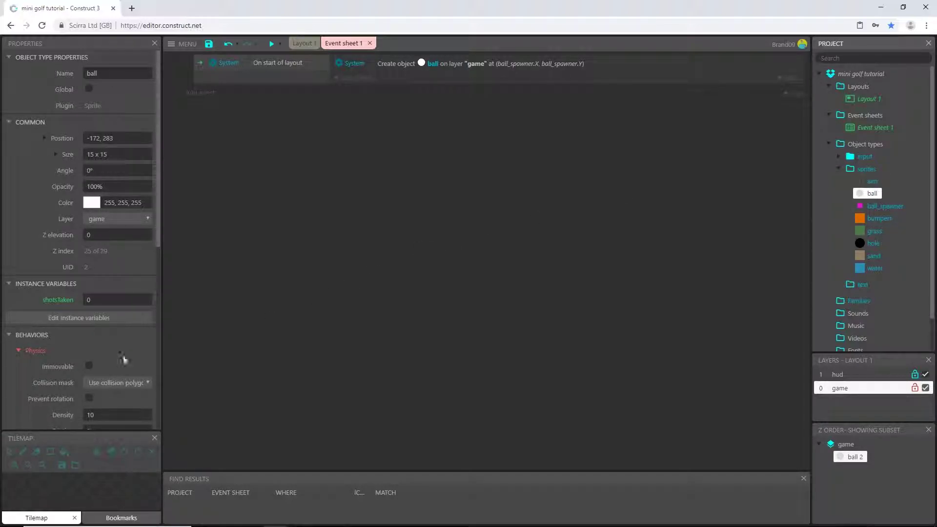
{"action": "scroll", "coordinate": [45, 347], "scroll_direction": "down", "scroll_amount": 3}
{"action": "scroll", "coordinate": [46, 351], "scroll_direction": "up", "scroll_amount": 3}
{"action": "left_click", "coordinate": [360, 78]}
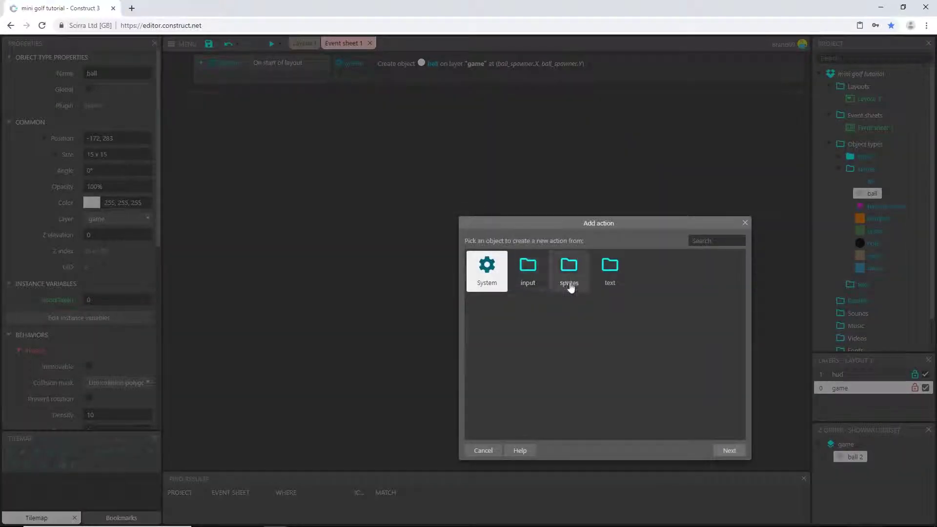
{"action": "double_click", "coordinate": [569, 274]}
{"action": "double_click", "coordinate": [569, 278]}
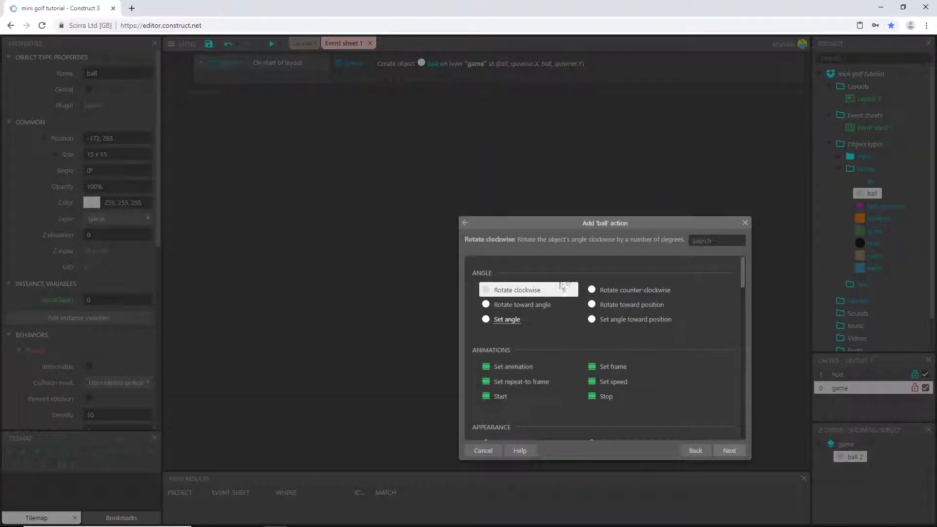
{"action": "type", "text": "gra"}
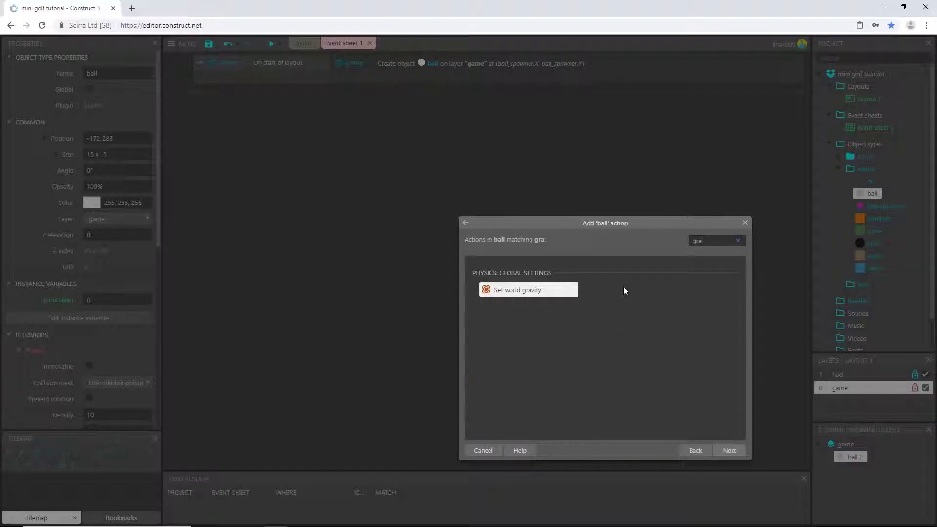
{"action": "double_click", "coordinate": [503, 291]}
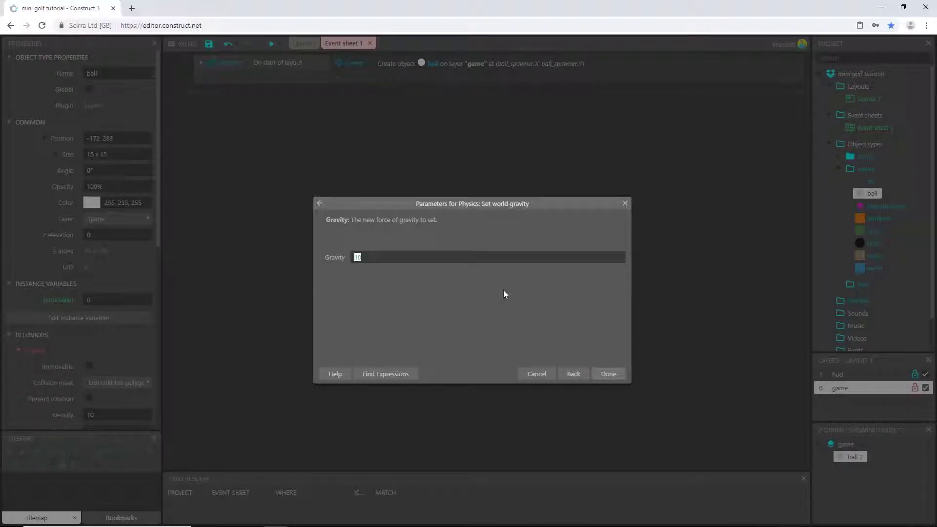
{"action": "type", "text": "0"}
{"action": "key", "text": "Return"}
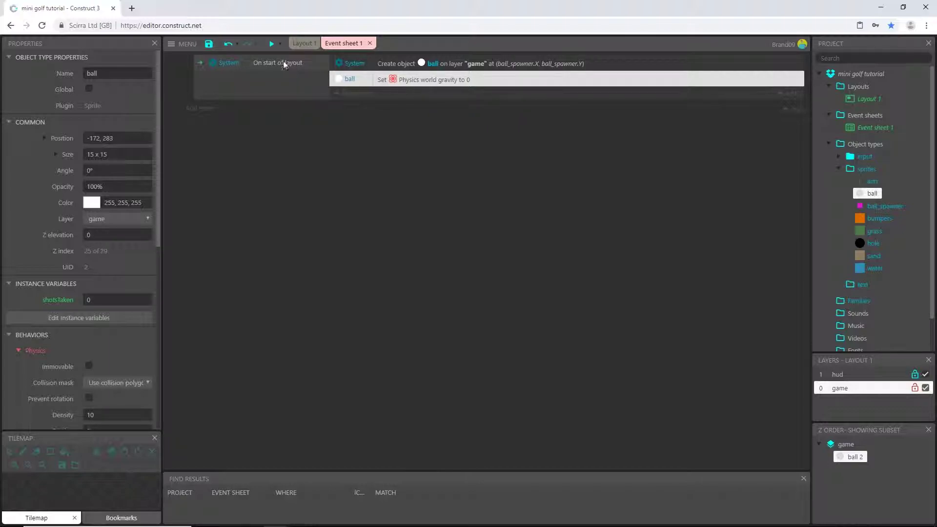
{"action": "left_click", "coordinate": [272, 44]}
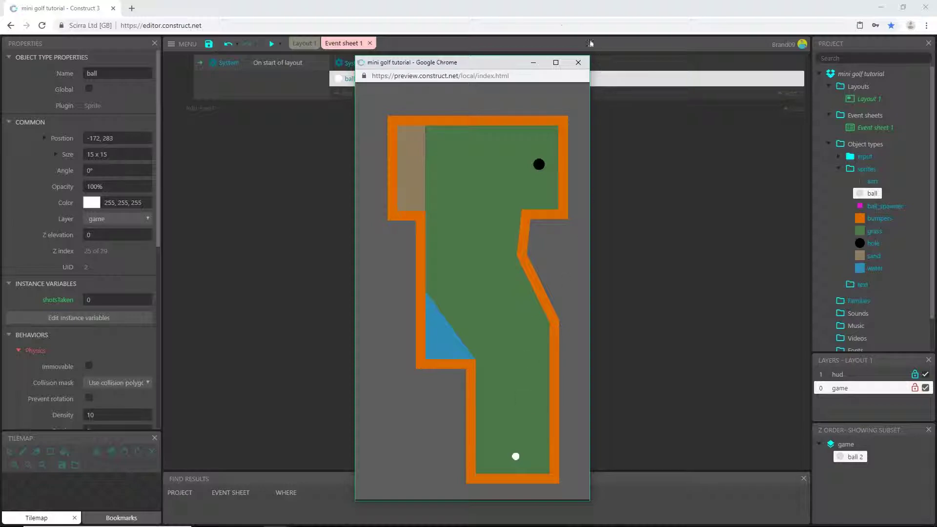
{"action": "left_click", "coordinate": [578, 63]}
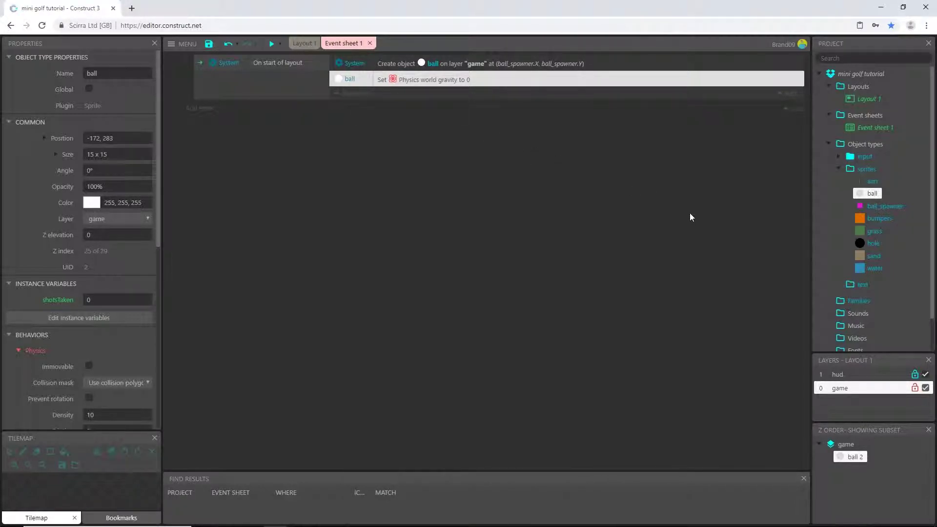
- Uncheck Initially visible on the ball_spawner sprite
{"action": "left_click", "coordinate": [898, 207]}
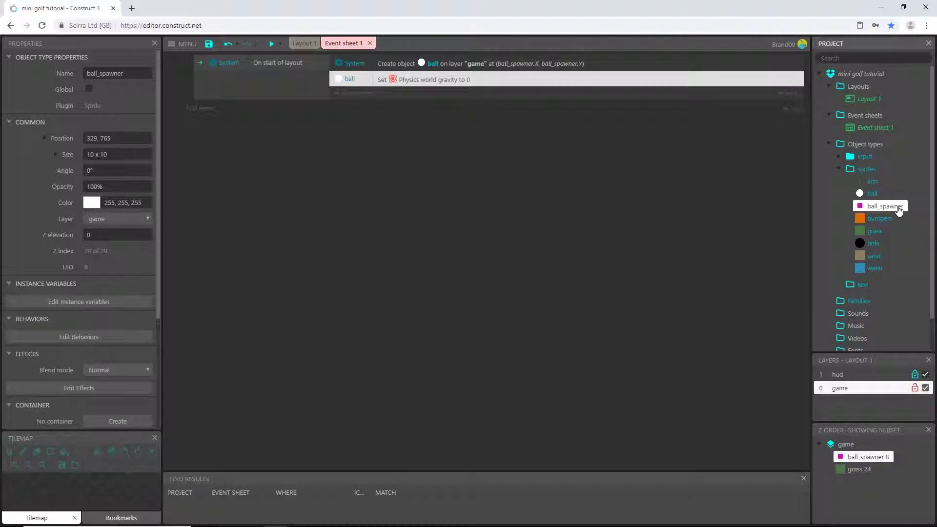
{"action": "scroll", "coordinate": [90, 303], "scroll_direction": "down", "scroll_amount": 3}
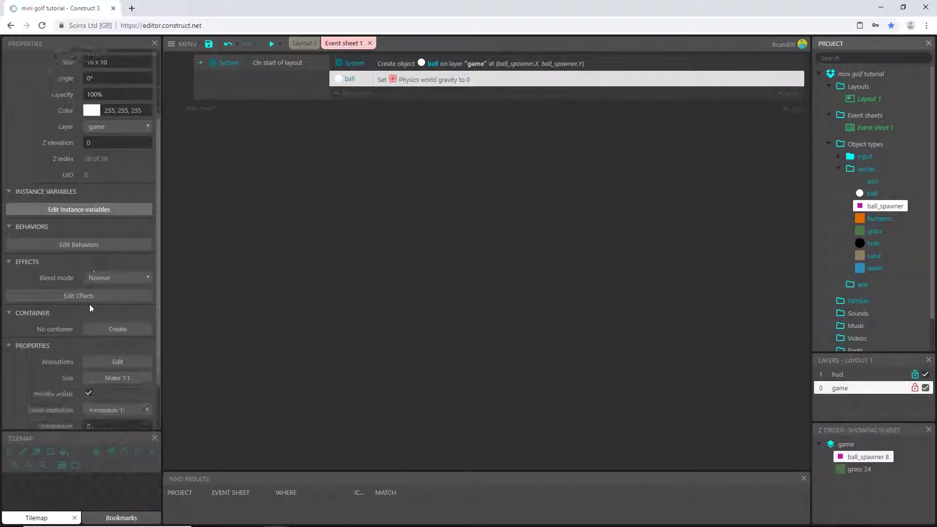
{"action": "scroll", "coordinate": [88, 304], "scroll_direction": "down", "scroll_amount": 1}
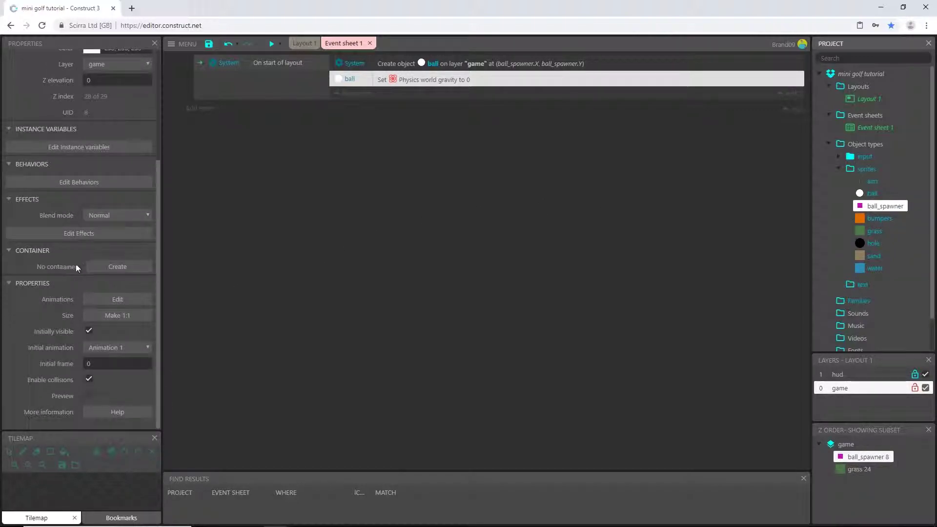
{"action": "left_click", "coordinate": [89, 332]}
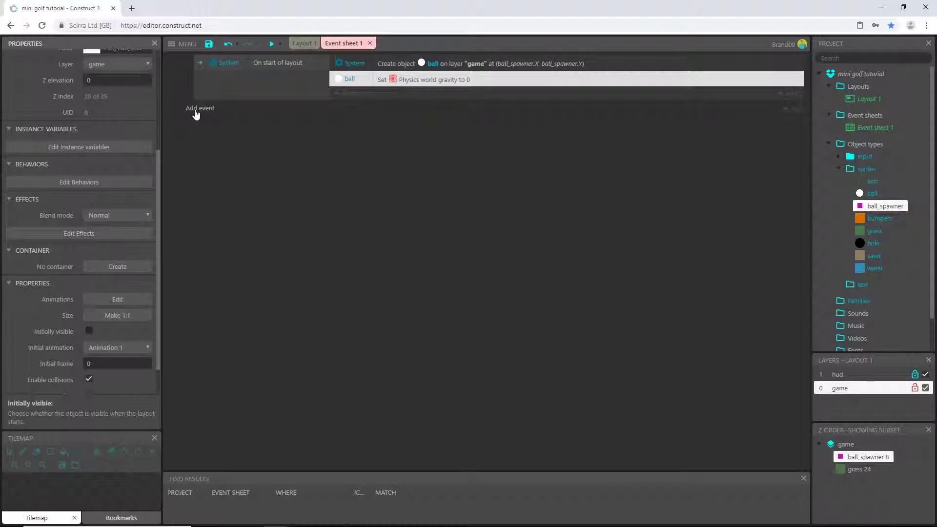
- Add a second event with the System 'Every tick' condition
{"action": "left_click", "coordinate": [197, 109]}
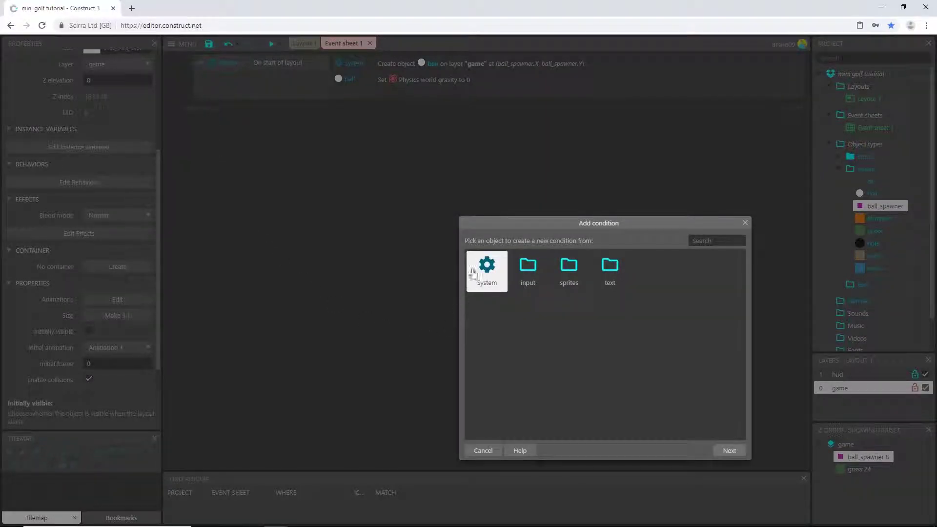
{"action": "double_click", "coordinate": [487, 269]}
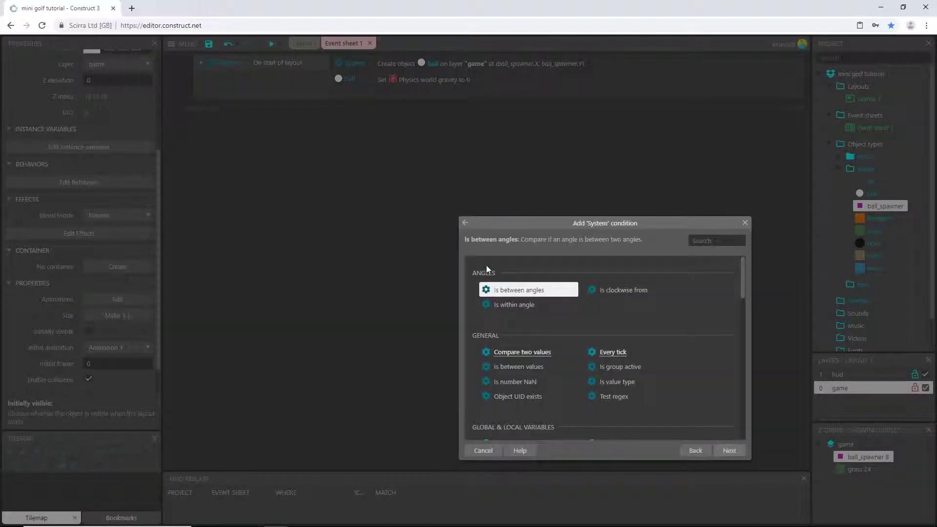
{"action": "type", "text": "every"}
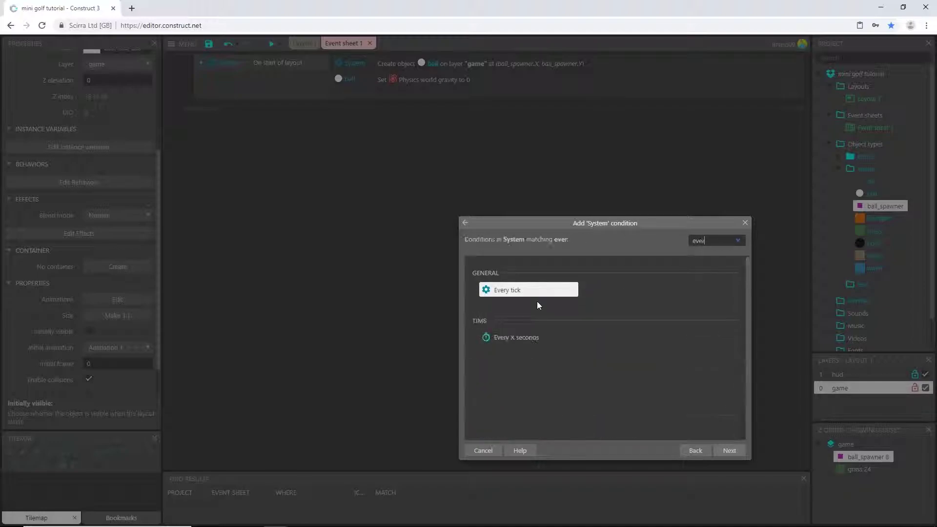
{"action": "double_click", "coordinate": [515, 293]}
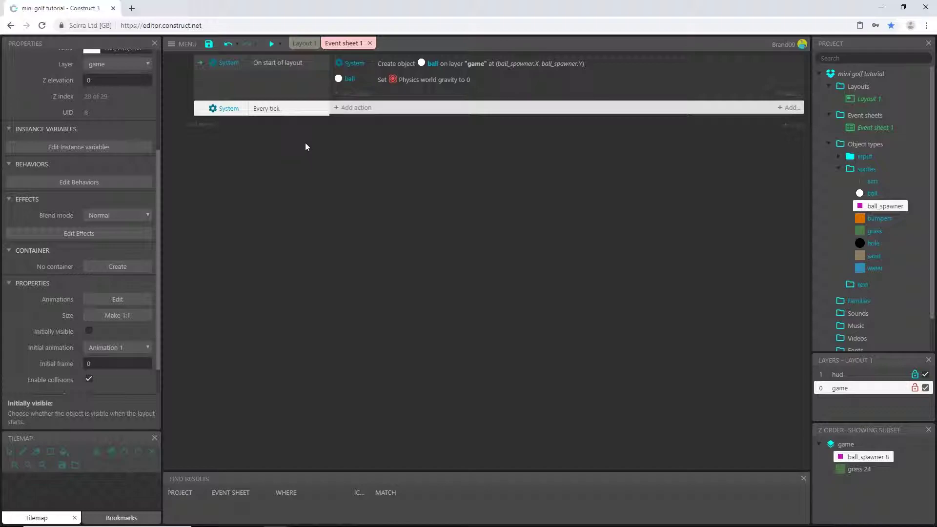
- On Every tick, set aim's position to ball.X, ball.Y, then run a preview
{"action": "left_click", "coordinate": [353, 109]}
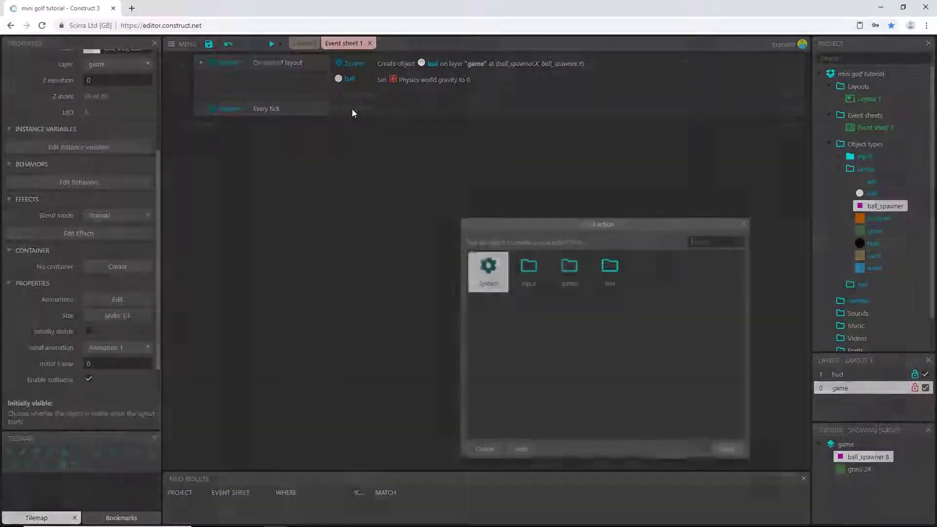
{"action": "double_click", "coordinate": [571, 268]}
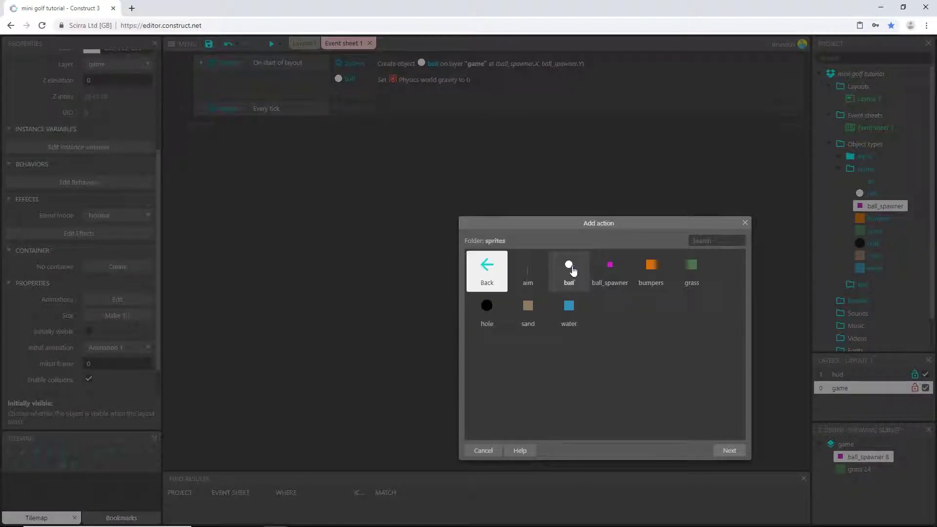
{"action": "left_click", "coordinate": [529, 275]}
{"action": "double_click", "coordinate": [527, 273]}
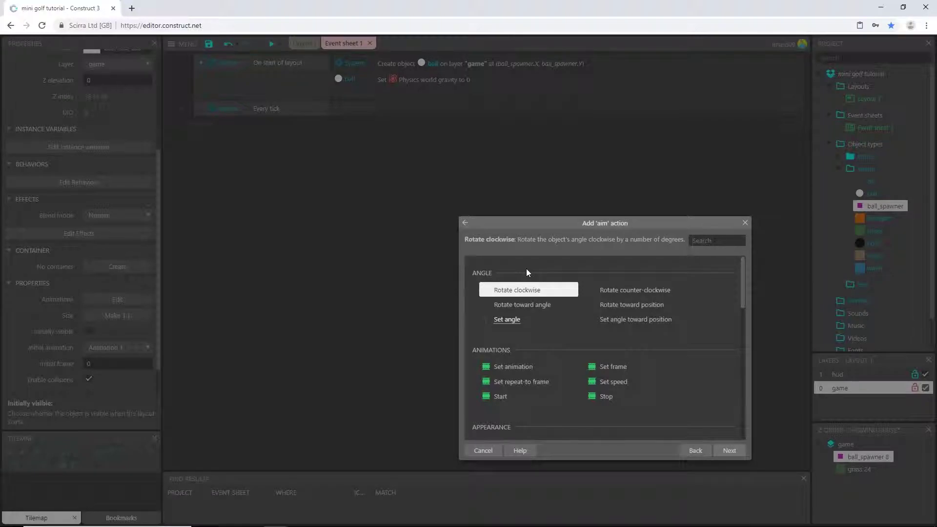
{"action": "type", "text": "set po"}
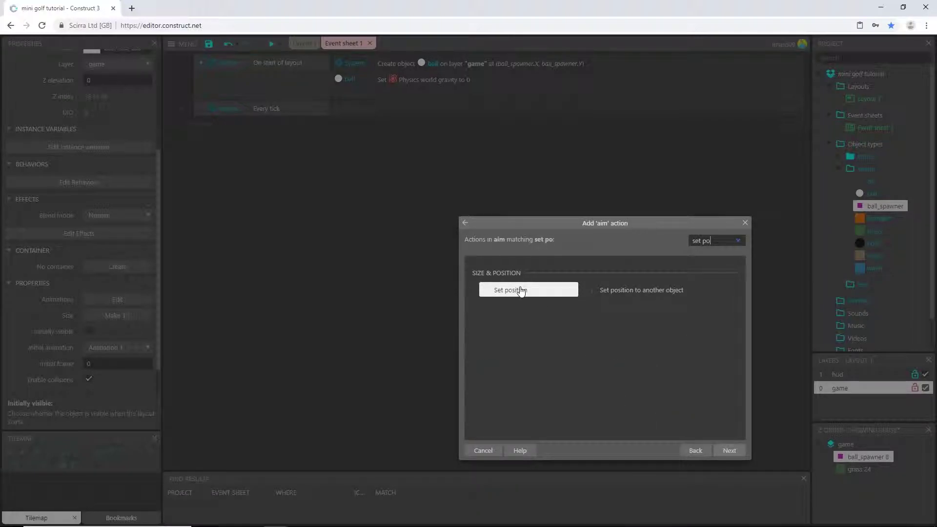
{"action": "double_click", "coordinate": [520, 290]}
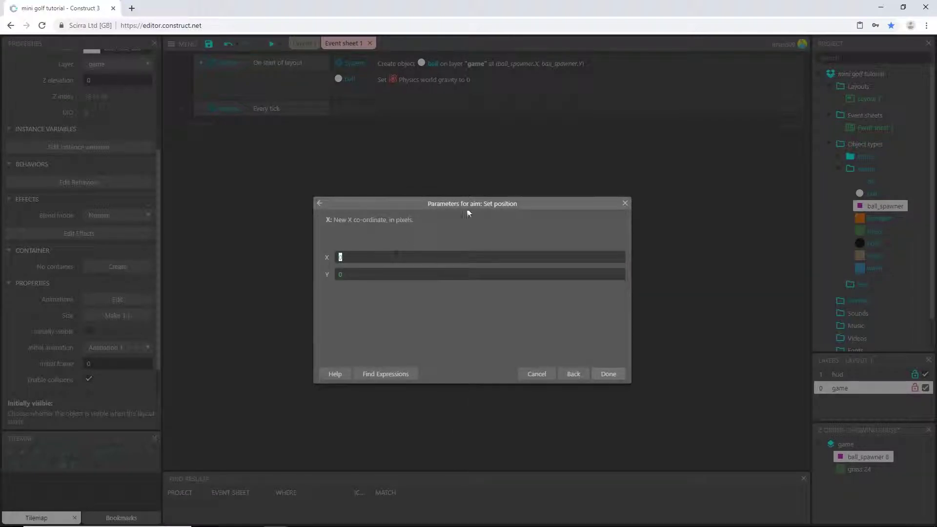
{"action": "type", "text": "ball"}
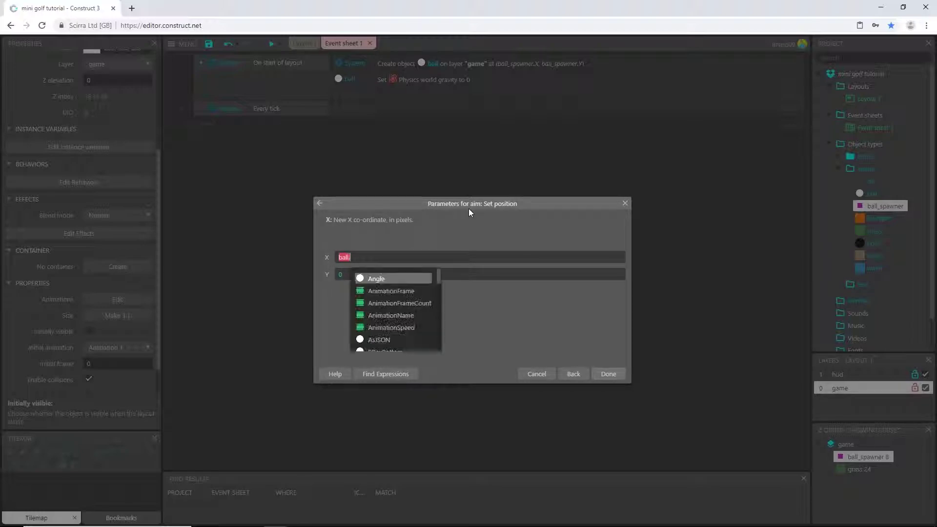
{"action": "type", "text": ".X"}
{"action": "key", "text": "Tab"}
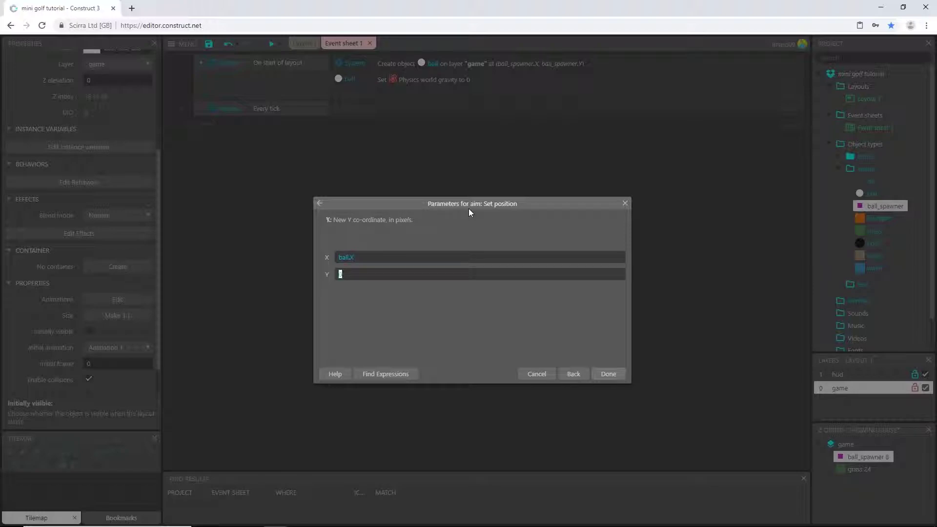
{"action": "type", "text": "ball"}
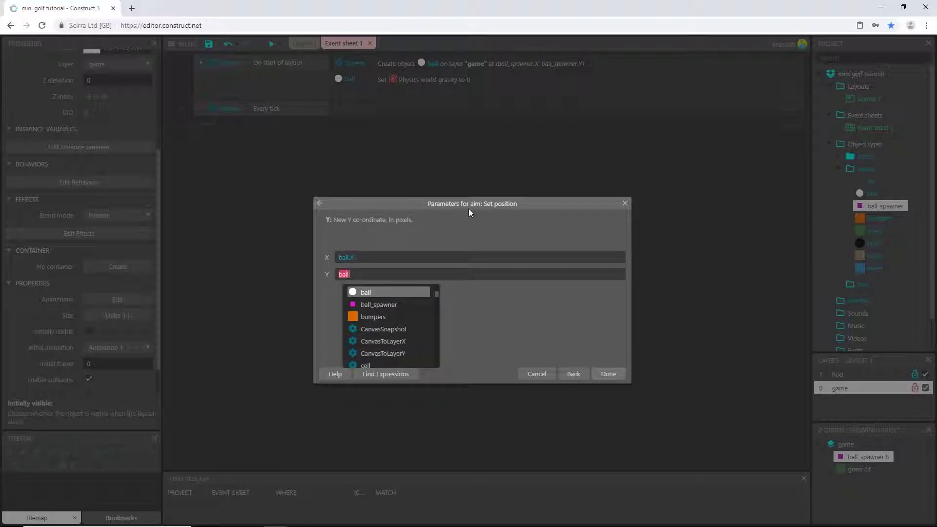
{"action": "type", "text": ".Y"}
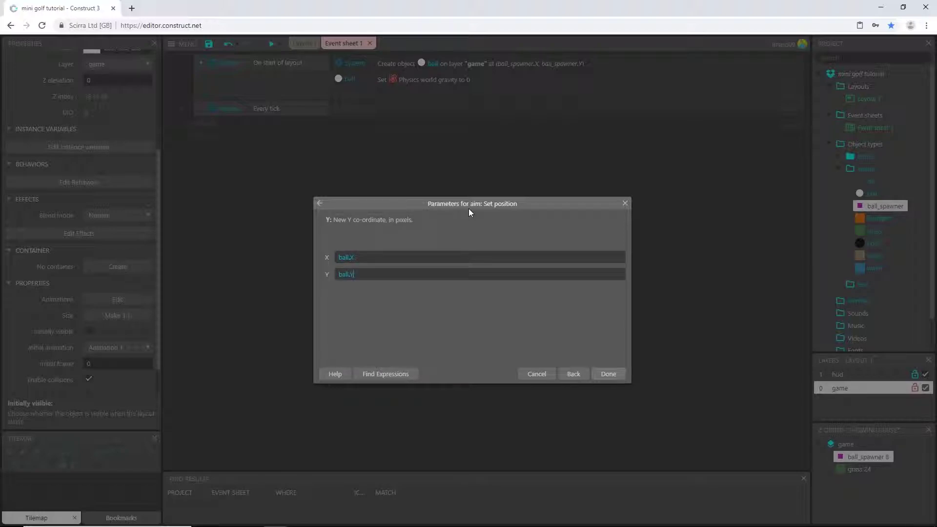
{"action": "key", "text": "Return"}
{"action": "left_click", "coordinate": [271, 44]}
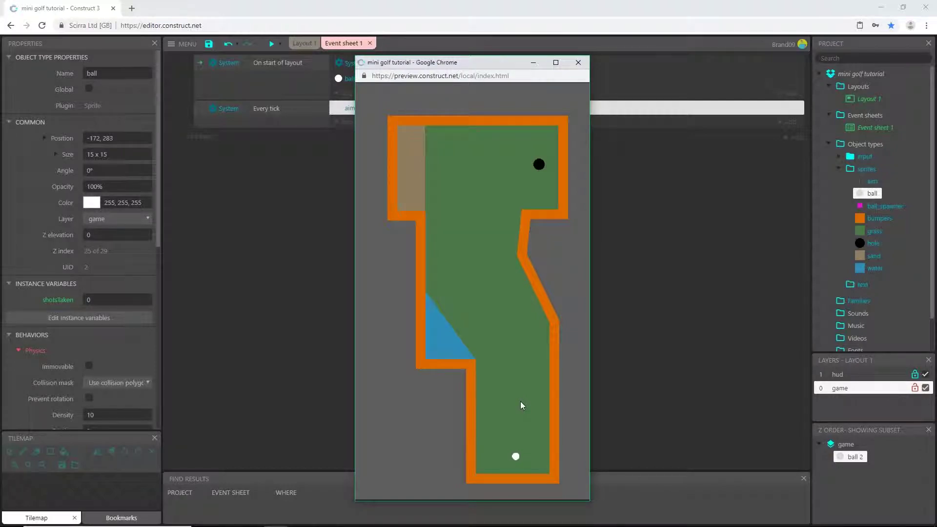
- Close the preview, select the aim line and white ball on Layout 1, then return to Event sheet 1
{"action": "left_click", "coordinate": [578, 63]}
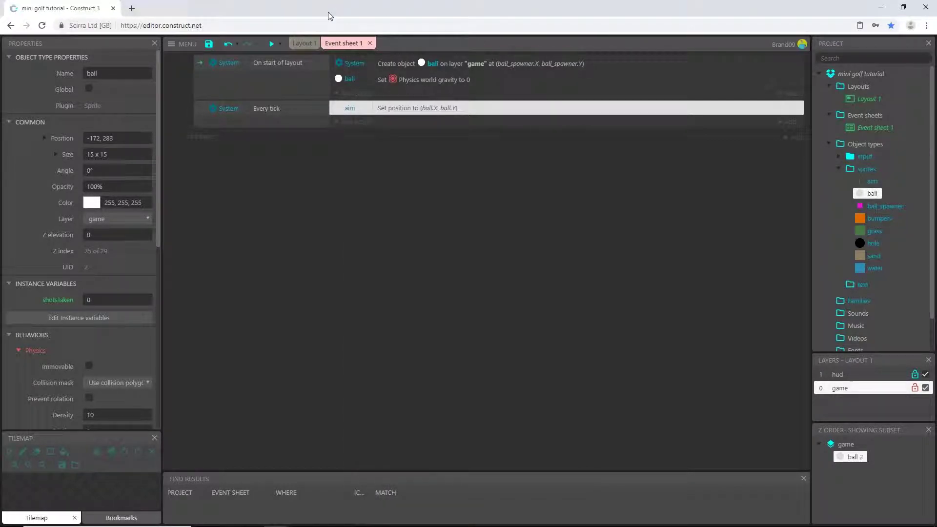
{"action": "left_click", "coordinate": [303, 43]}
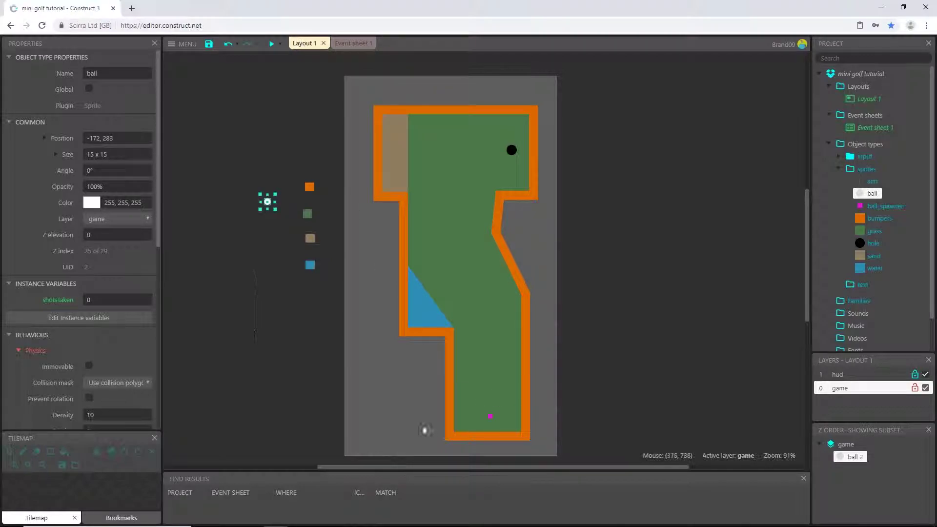
{"action": "left_click", "coordinate": [364, 45]}
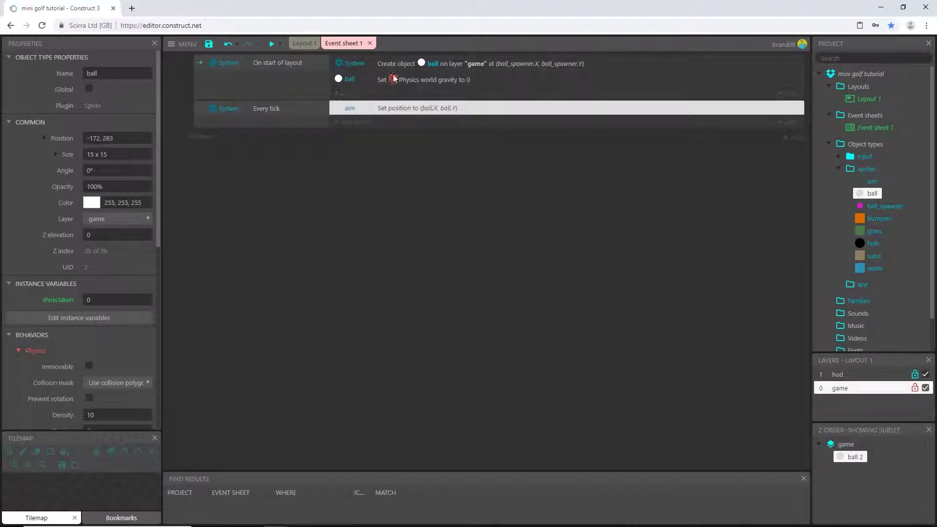
{"action": "left_click", "coordinate": [303, 43]}
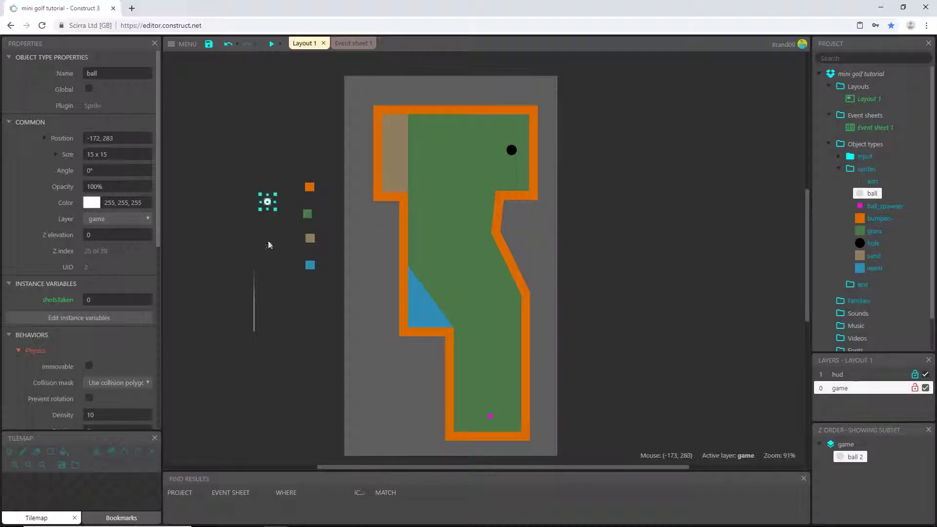
{"action": "left_click", "coordinate": [254, 331]}
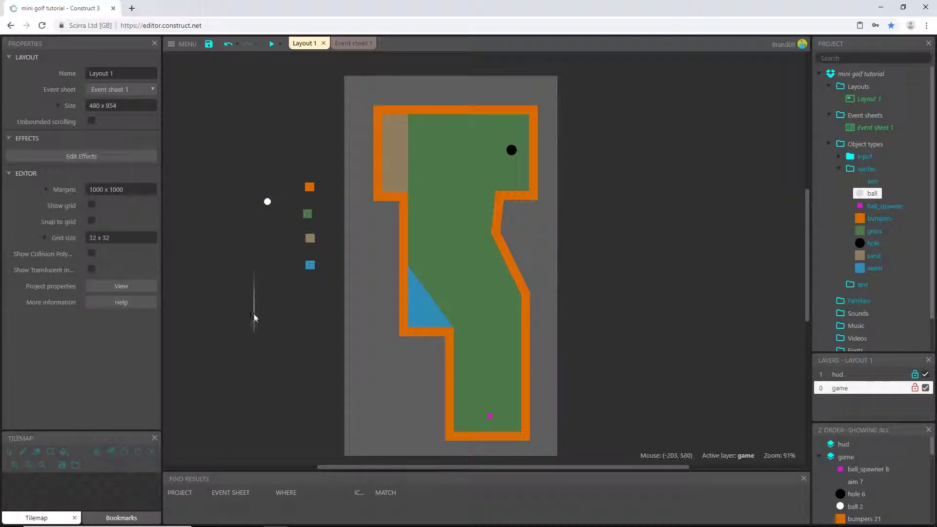
{"action": "left_click_drag", "start_coordinate": [227, 265], "coordinate": [276, 342]}
{"action": "left_click", "coordinate": [254, 329]}
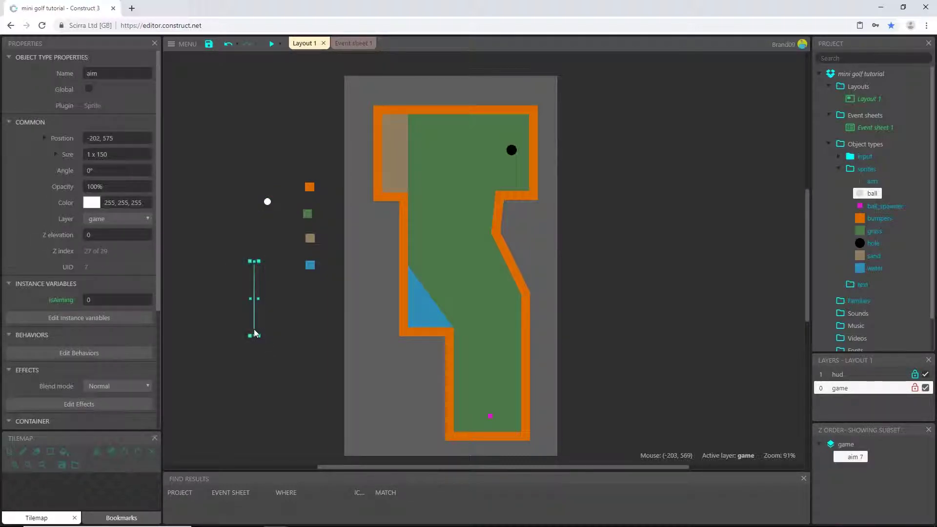
{"action": "left_click", "coordinate": [267, 202]}
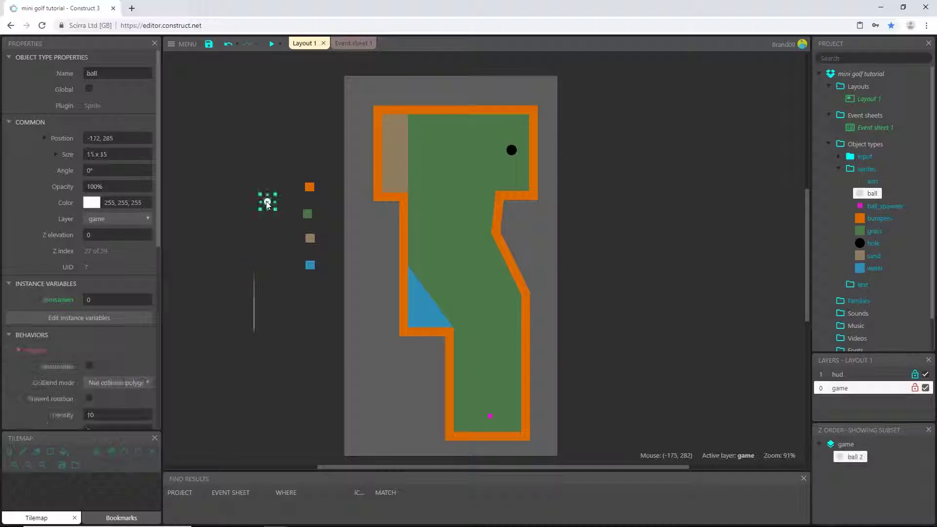
{"action": "left_click", "coordinate": [352, 43]}
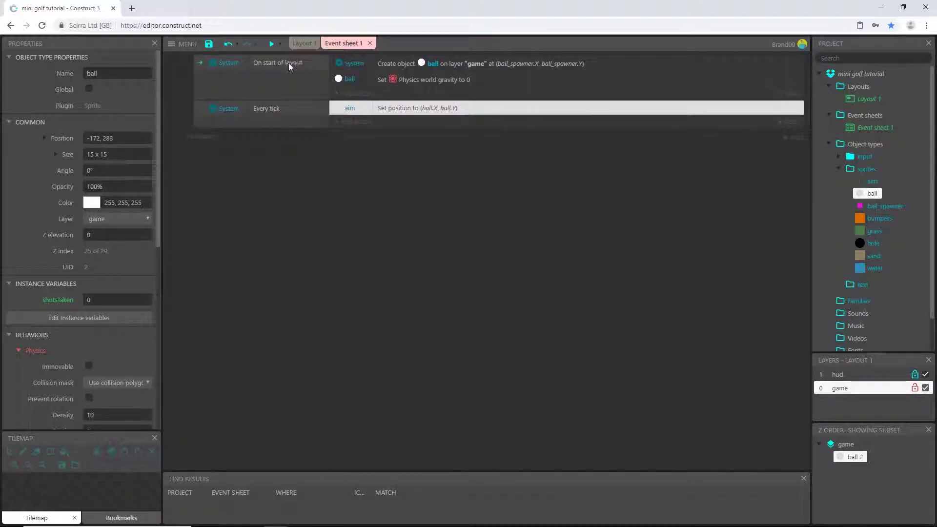
- Add a ball Destroy action above Create object in On start of layout, then preview
{"action": "left_click", "coordinate": [346, 93]}
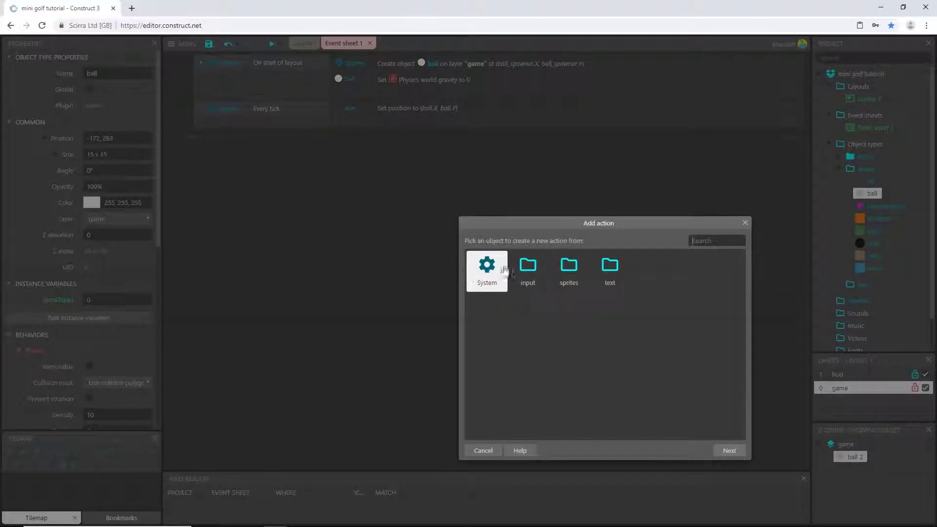
{"action": "double_click", "coordinate": [569, 267]}
{"action": "double_click", "coordinate": [569, 267]}
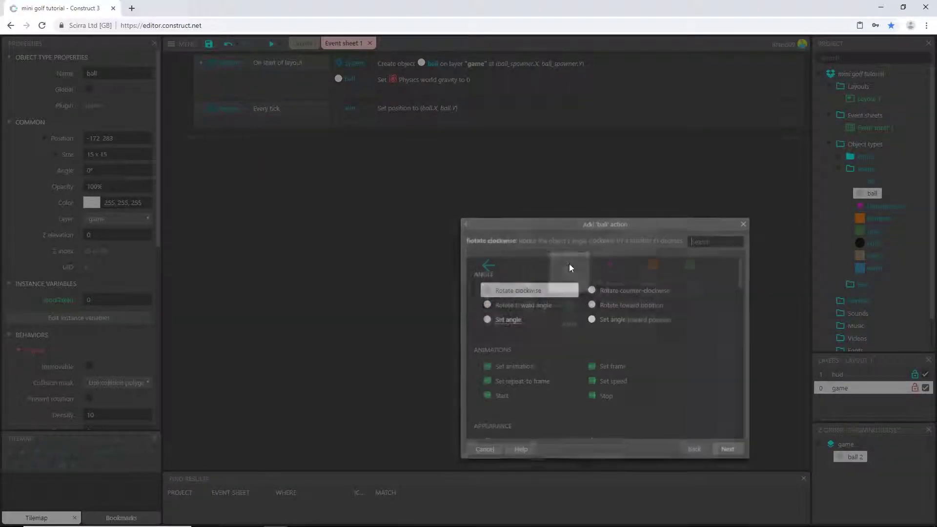
{"action": "type", "text": "destroy"}
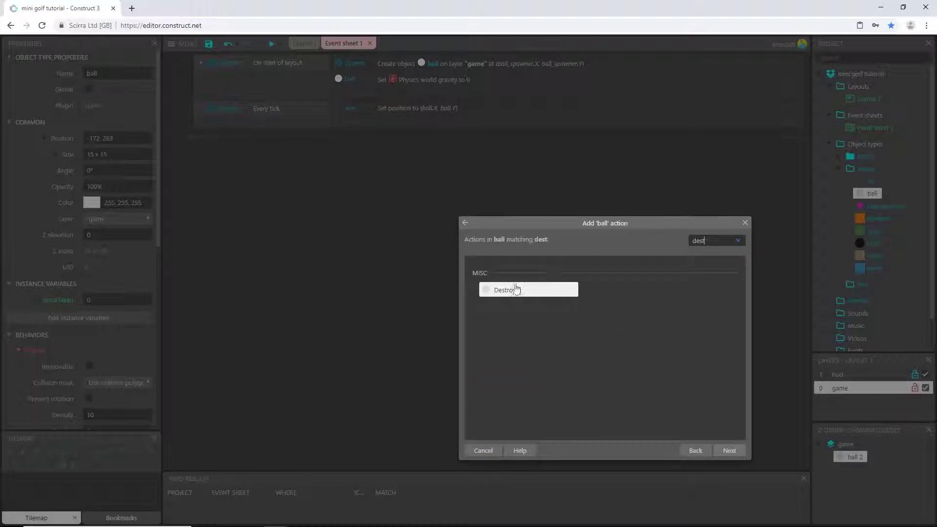
{"action": "double_click", "coordinate": [516, 290]}
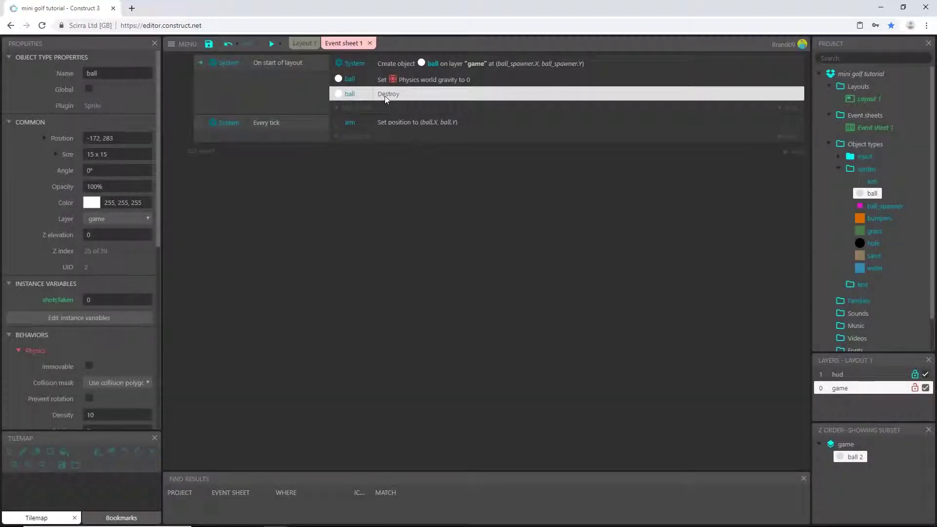
{"action": "left_click_drag", "start_coordinate": [385, 96], "coordinate": [391, 62]}
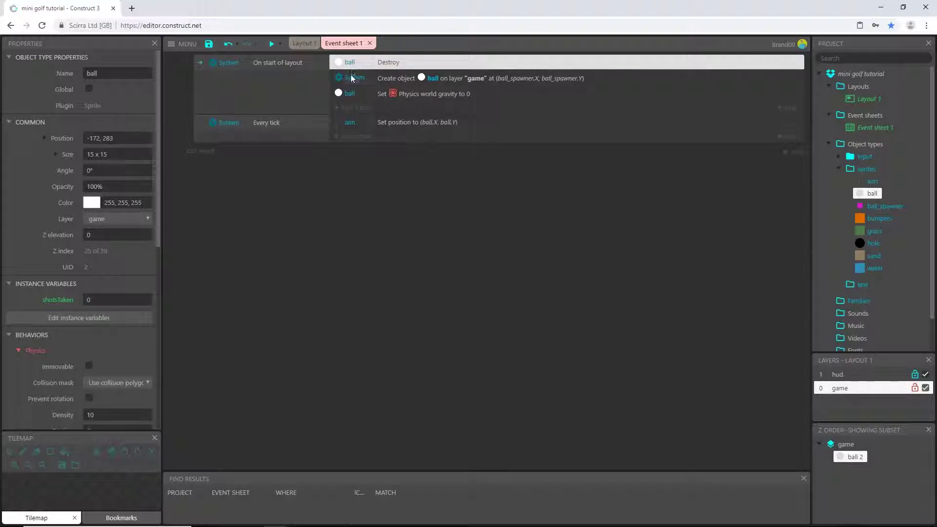
{"action": "left_click", "coordinate": [415, 78]}
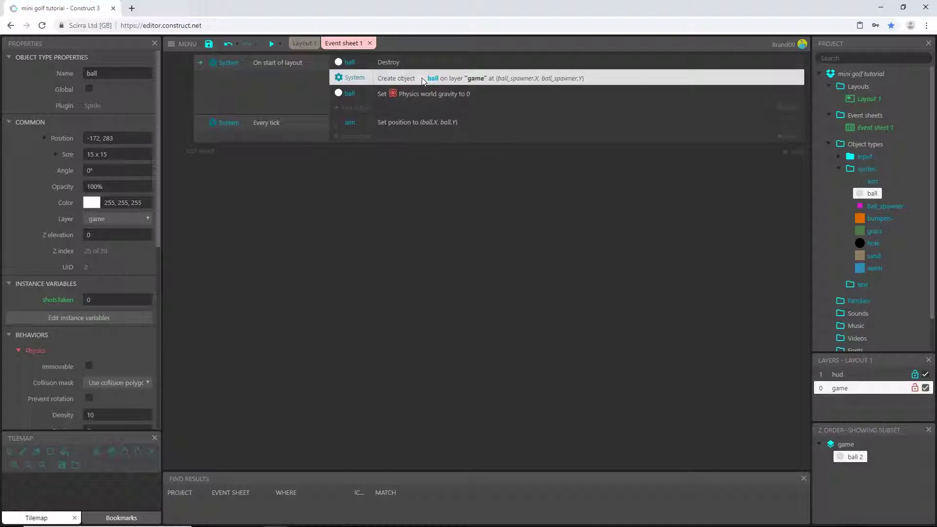
{"action": "left_click", "coordinate": [271, 45]}
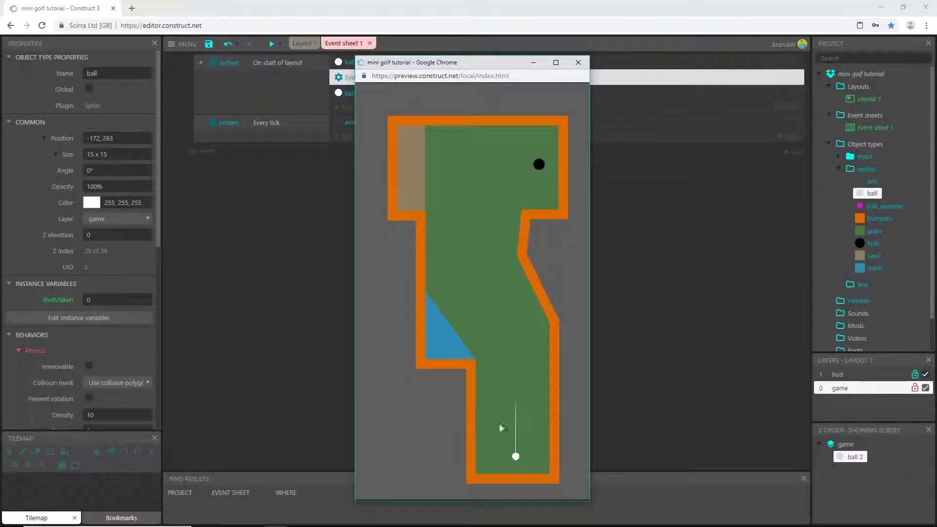
- Close the preview and add a new event group named Initialize
{"action": "left_click", "coordinate": [579, 64]}
{"action": "left_click", "coordinate": [269, 230]}
{"action": "right_click", "coordinate": [269, 230]}
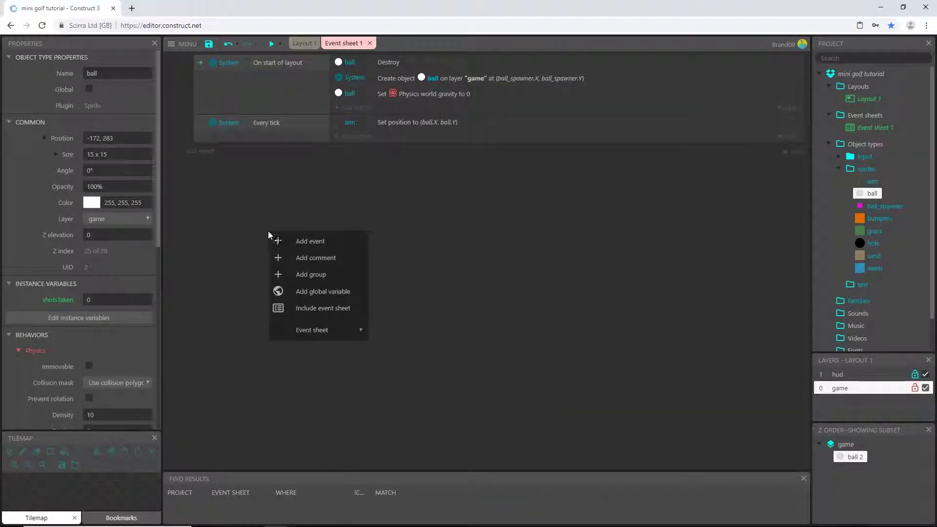
{"action": "left_click", "coordinate": [311, 274]}
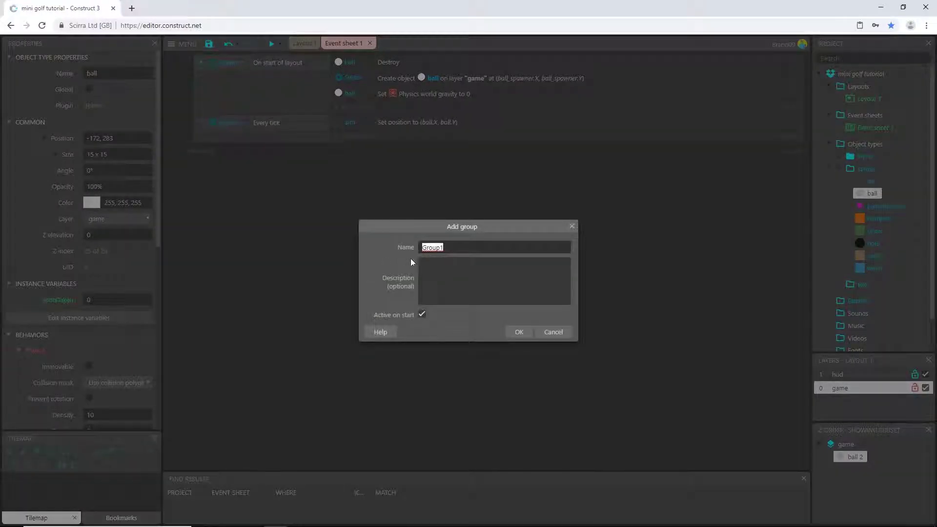
{"action": "key", "text": "BackSpace"}
{"action": "type", "text": "Initialize"}
{"action": "key", "text": "Return"}
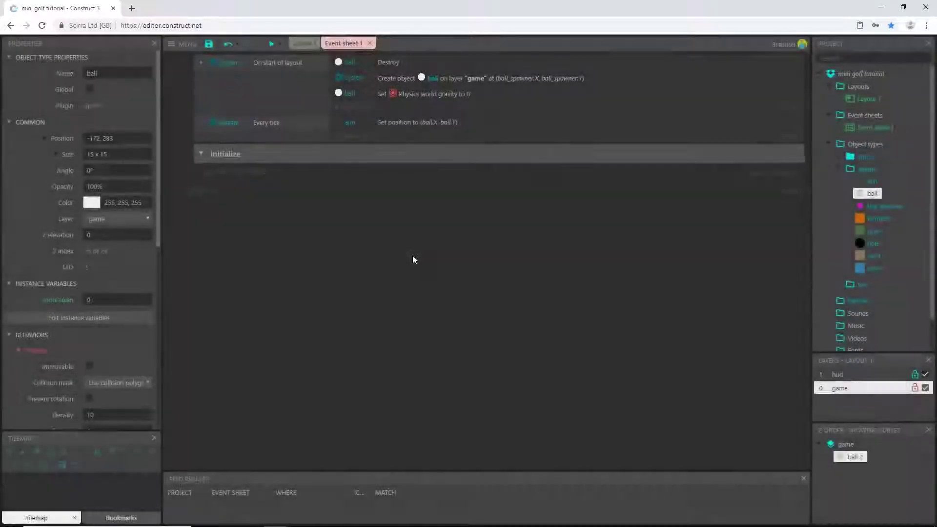
- Move the On start of layout and Every tick events into the Initialize group
{"action": "left_click", "coordinate": [257, 98]}
{"action": "left_click", "coordinate": [267, 138], "text": "shift"}
{"action": "left_click_drag", "start_coordinate": [266, 138], "coordinate": [280, 168]}
- Create a new event with the Touch 'Is in touch' condition below the Initialize group
{"action": "left_click", "coordinate": [274, 200]}
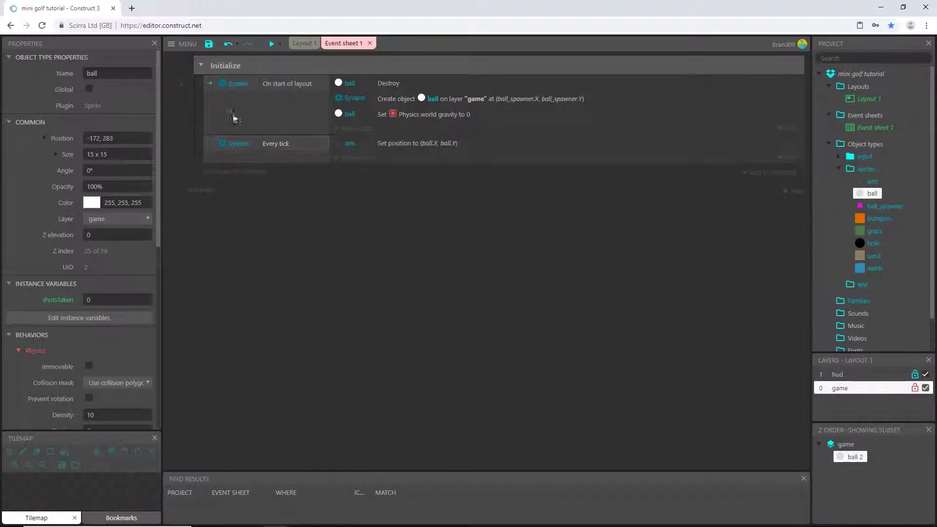
{"action": "left_click", "coordinate": [192, 195]}
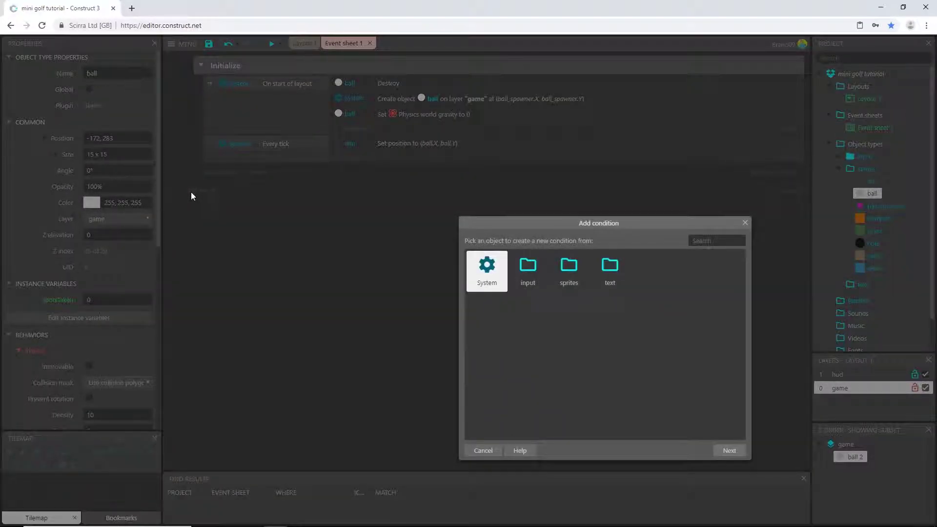
{"action": "double_click", "coordinate": [528, 269]}
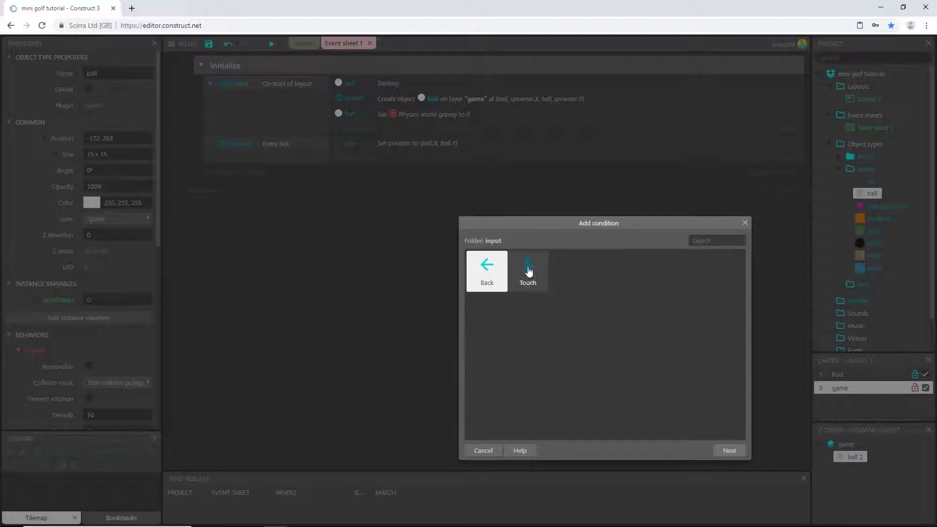
{"action": "double_click", "coordinate": [529, 269]}
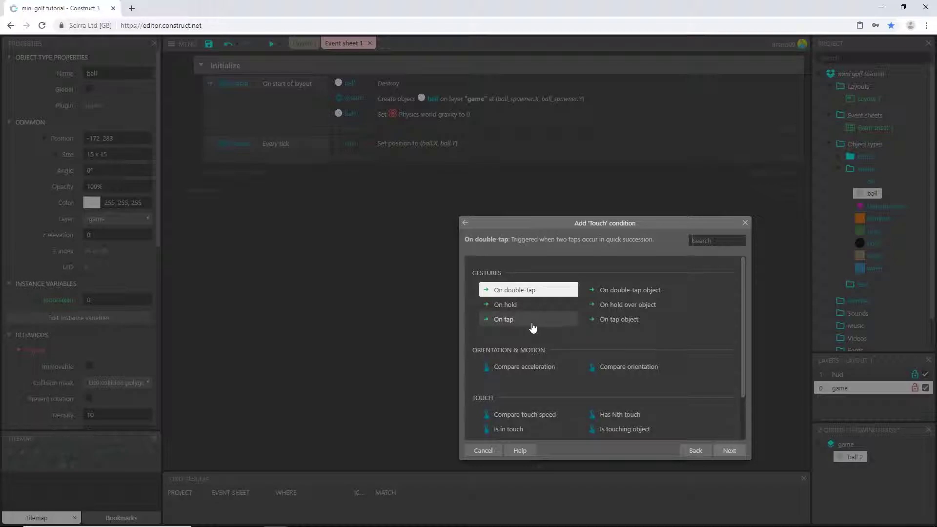
{"action": "scroll", "coordinate": [535, 325], "scroll_direction": "down", "scroll_amount": 1}
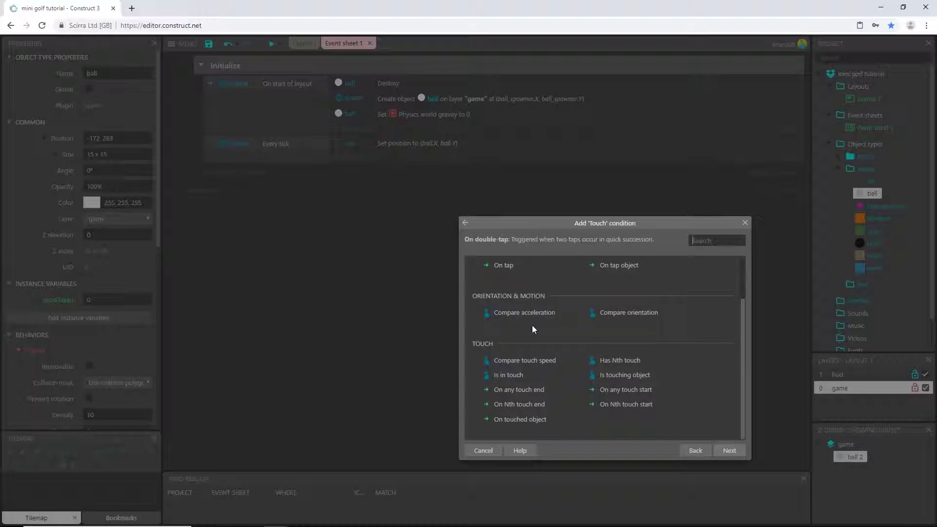
{"action": "left_click", "coordinate": [515, 380]}
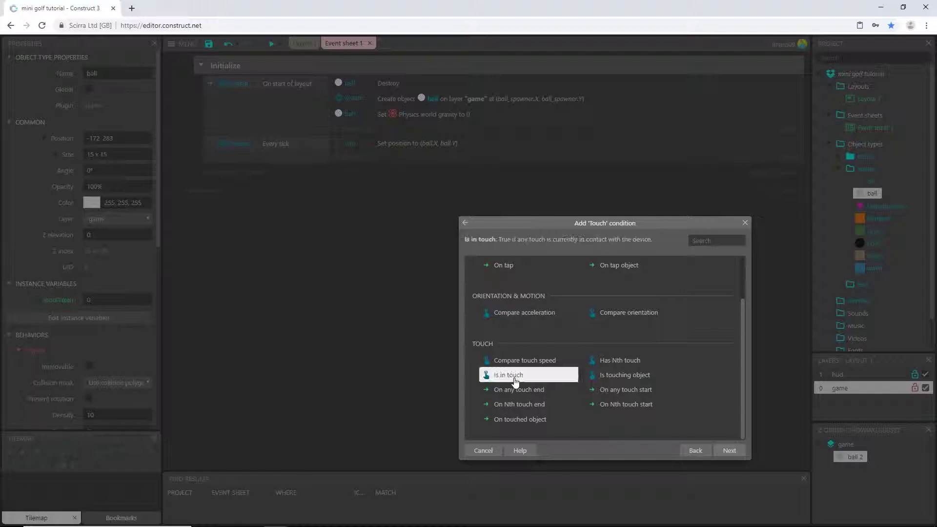
{"action": "double_click", "coordinate": [516, 380]}
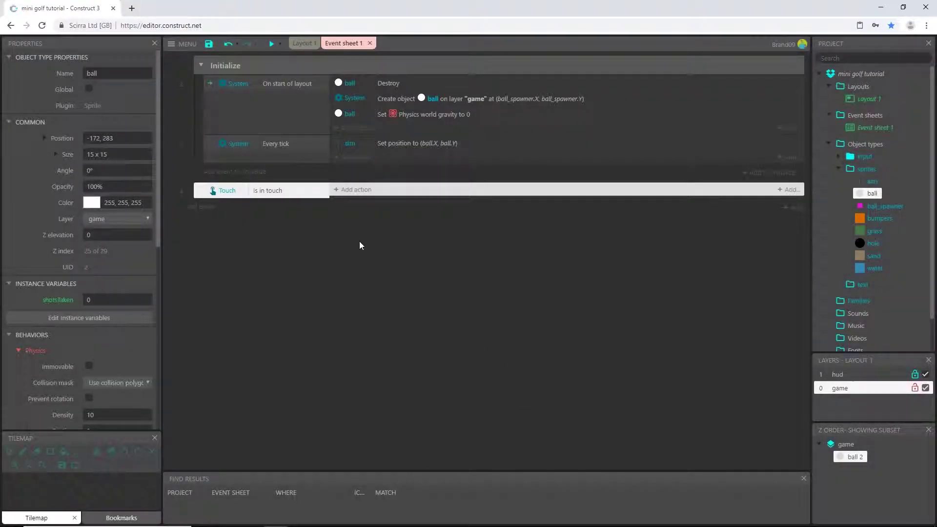
- Add an aim Set angle action to the Touch 'Is in touch' event
{"action": "left_click", "coordinate": [363, 191]}
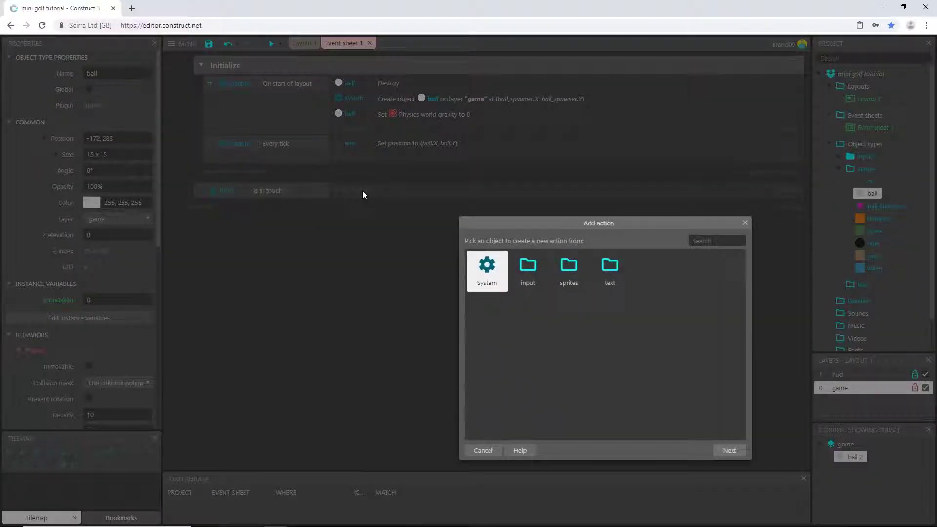
{"action": "double_click", "coordinate": [569, 269]}
{"action": "double_click", "coordinate": [533, 272]}
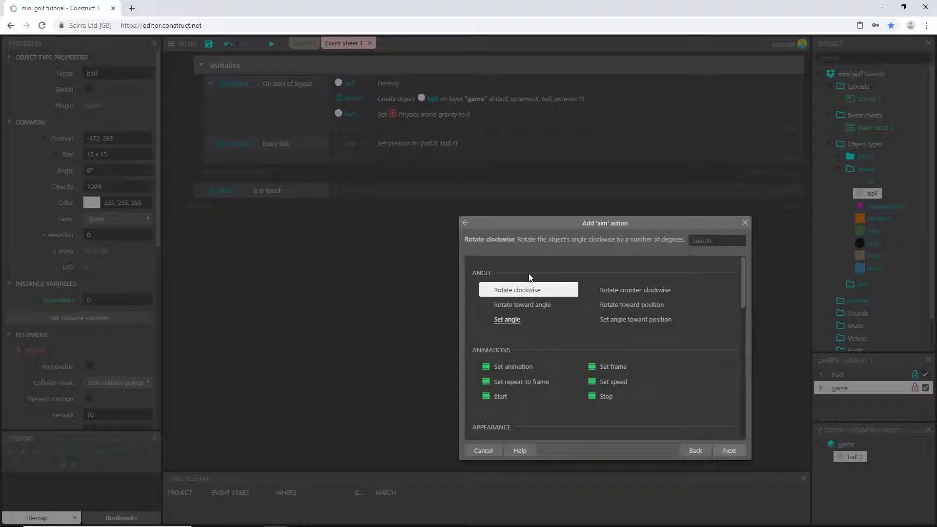
{"action": "left_click", "coordinate": [507, 321]}
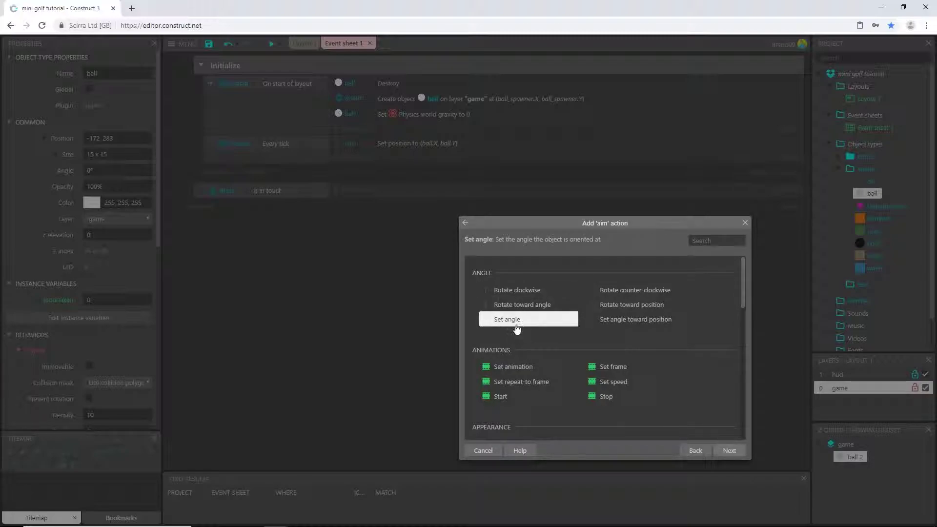
{"action": "double_click", "coordinate": [517, 330]}
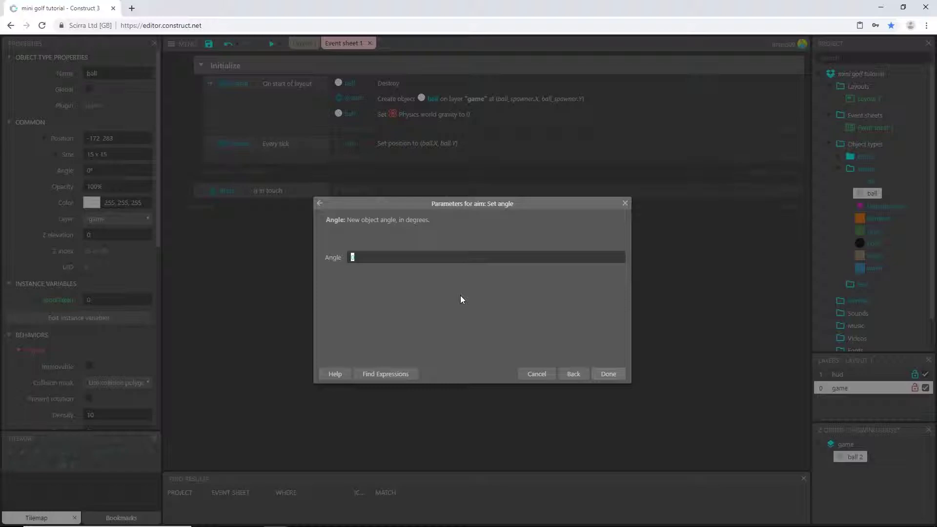
- Enter the angle expression angle(aim.X, aim.Y, Touch.X, Touch.Y)
{"action": "type", "text": "angle"}
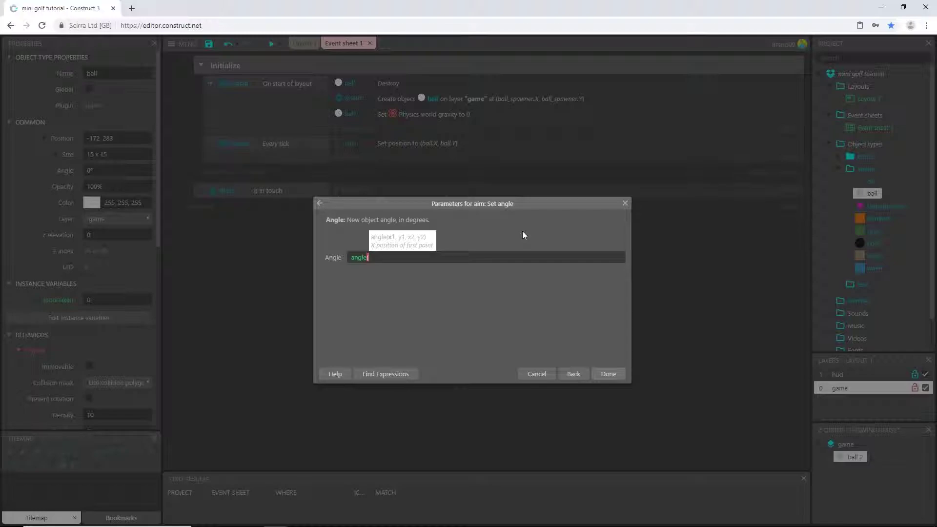
{"action": "type", "text": "aim"}
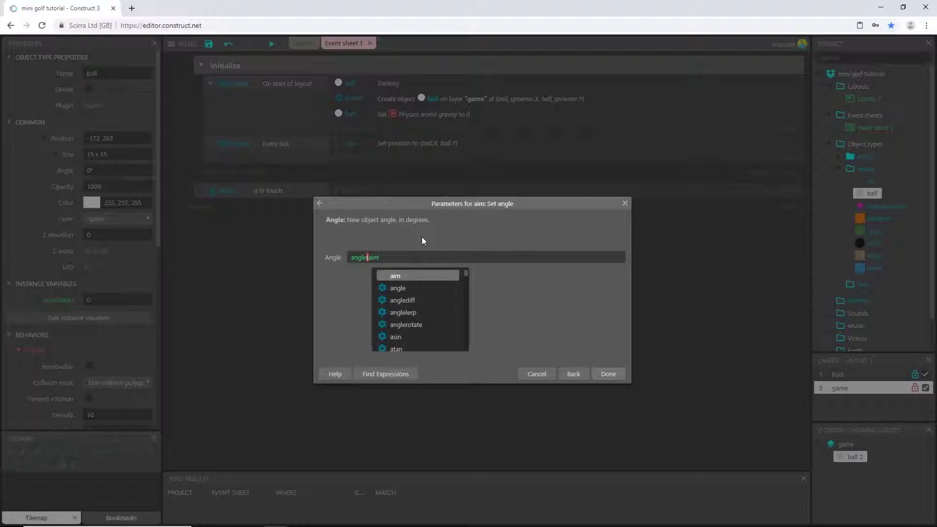
{"action": "type", "text": ".x"}
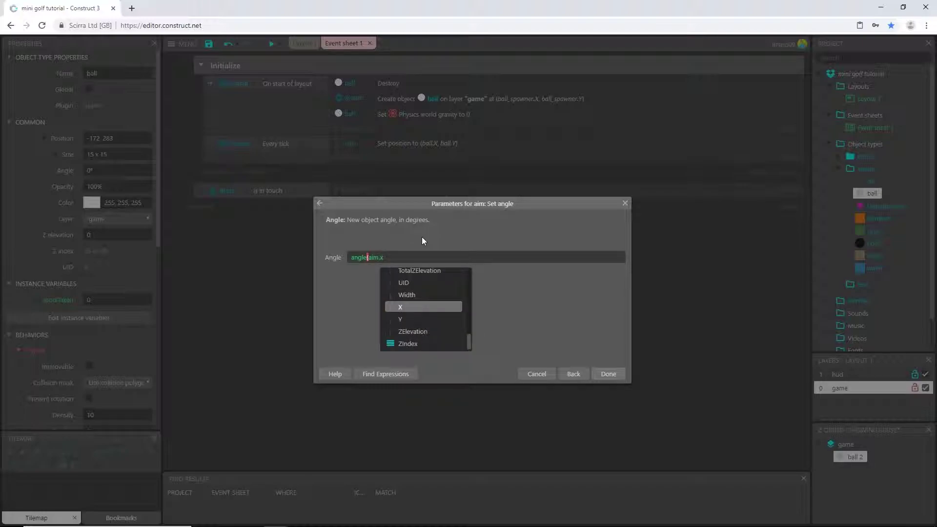
{"action": "key", "text": "Tab"}
{"action": "type", "text": ", aim"}
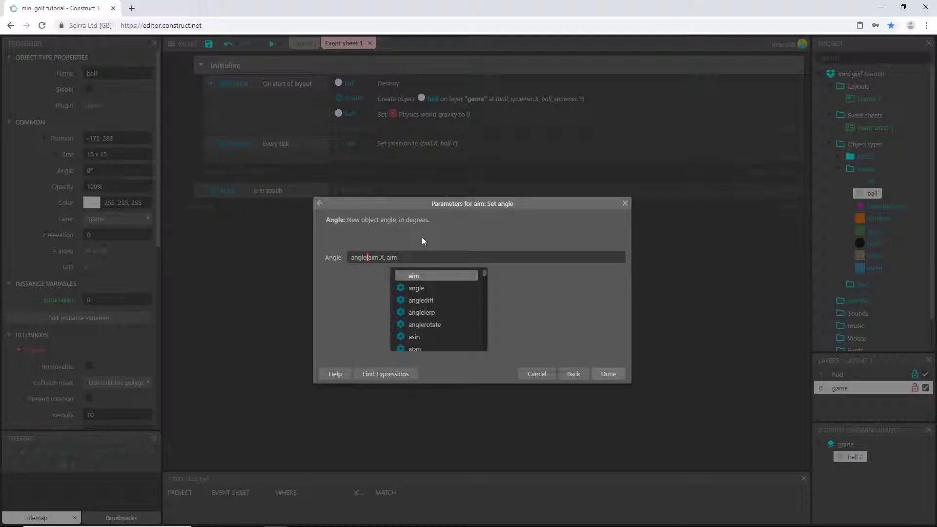
{"action": "type", "text": ".y"}
{"action": "key", "text": "Tab"}
{"action": "type", "text": ","}
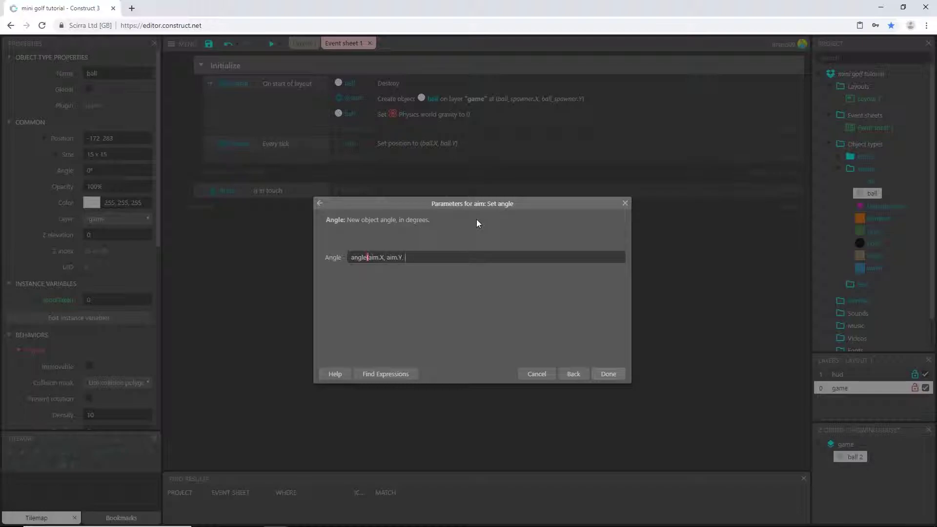
{"action": "type", "text": "touch"}
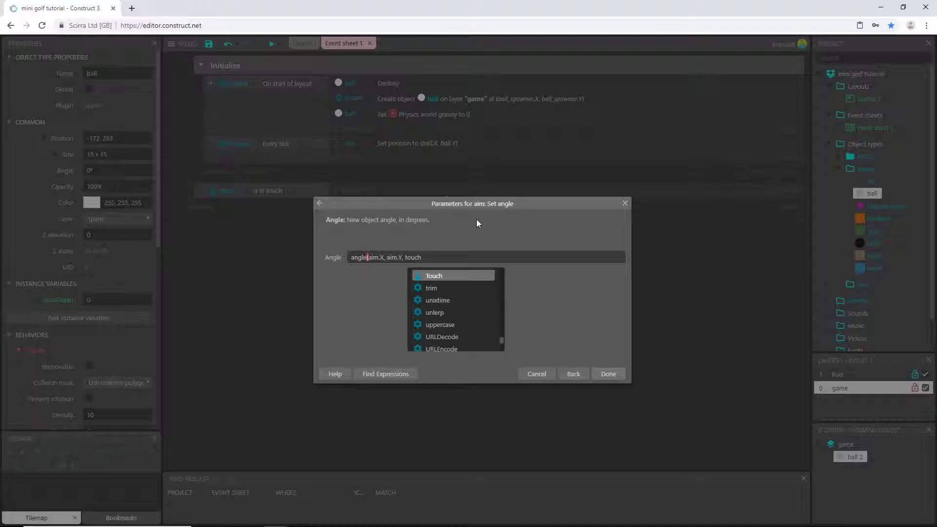
{"action": "key", "text": "Return"}
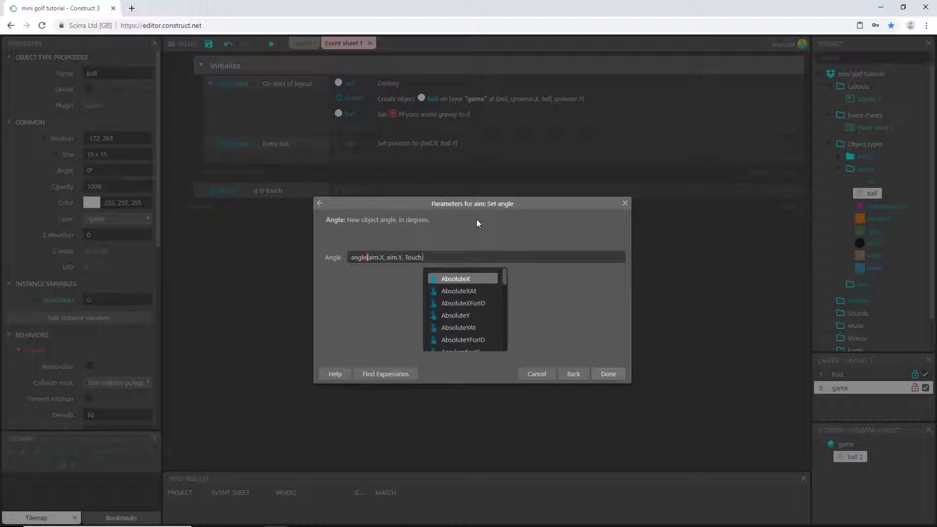
{"action": "type", "text": "x"}
{"action": "key", "text": "Return"}
{"action": "type", "text": ", touch"}
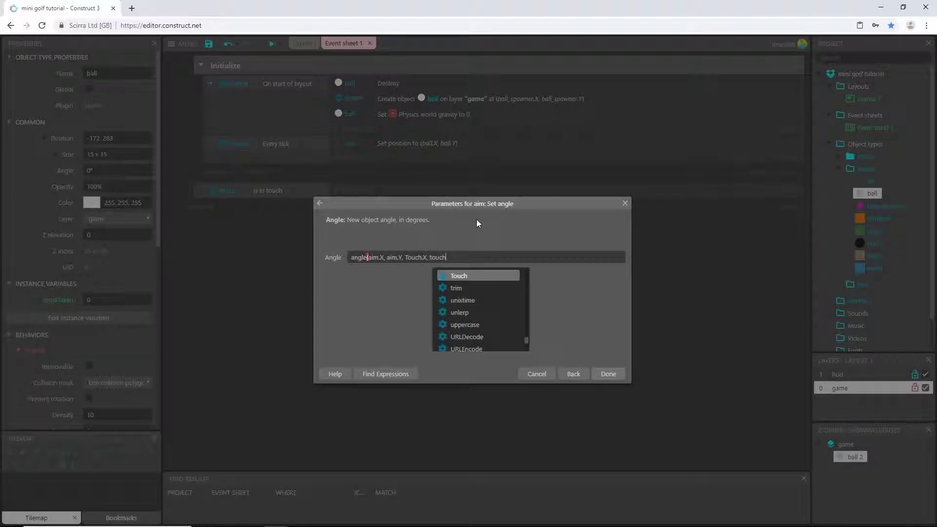
{"action": "key", "text": "Return"}
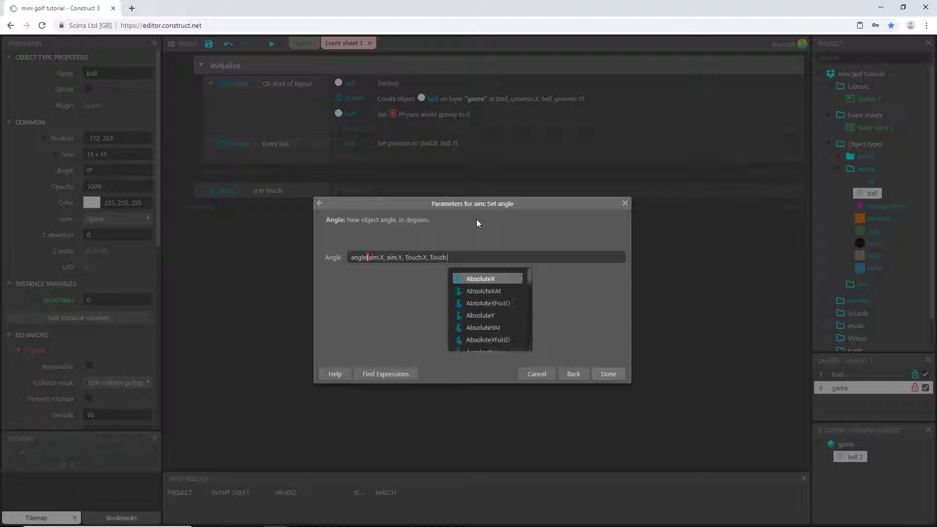
{"action": "type", "text": "y"}
{"action": "key", "text": "Return"}
{"action": "type", "text": ")"}
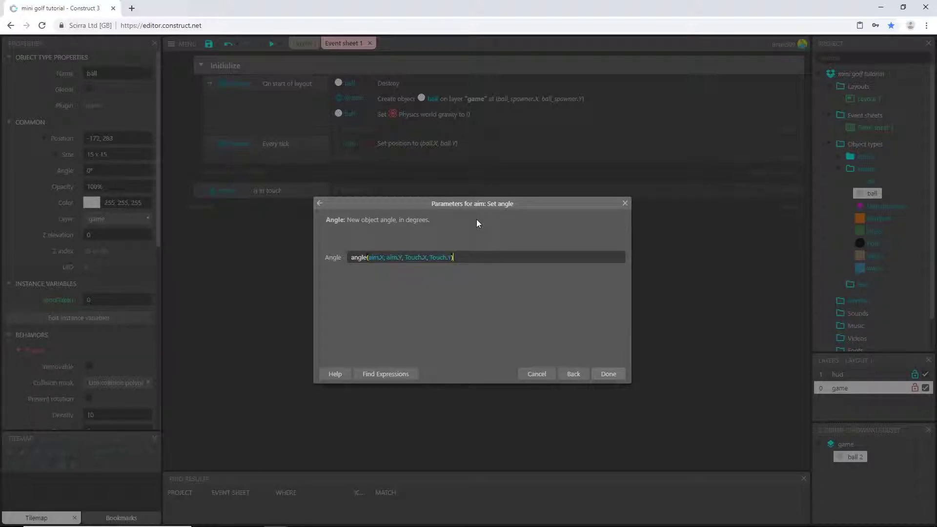
{"action": "key", "text": "Return"}
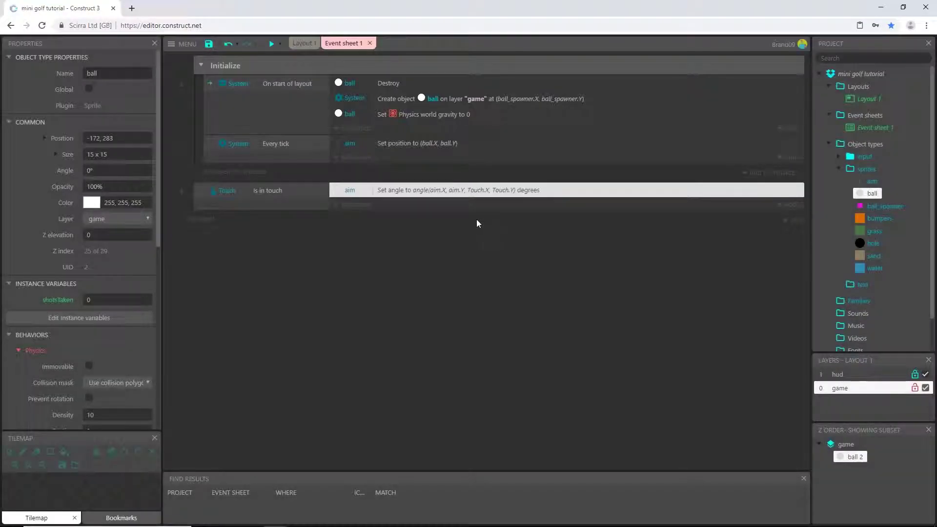
{"action": "left_click", "coordinate": [271, 43]}
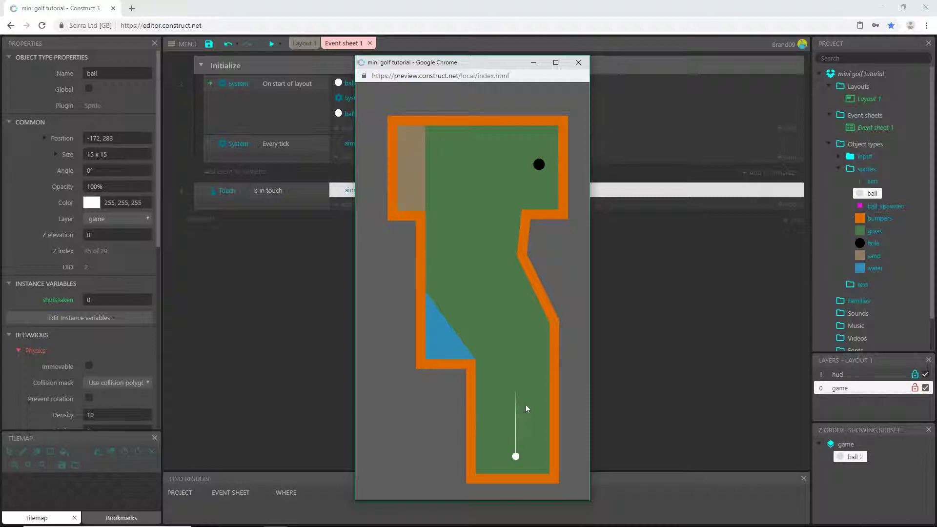
{"action": "left_click", "coordinate": [524, 339]}
- Close the preview and open aim's 1x150 vertical line frame in the Animations Editor
{"action": "left_click", "coordinate": [578, 66]}
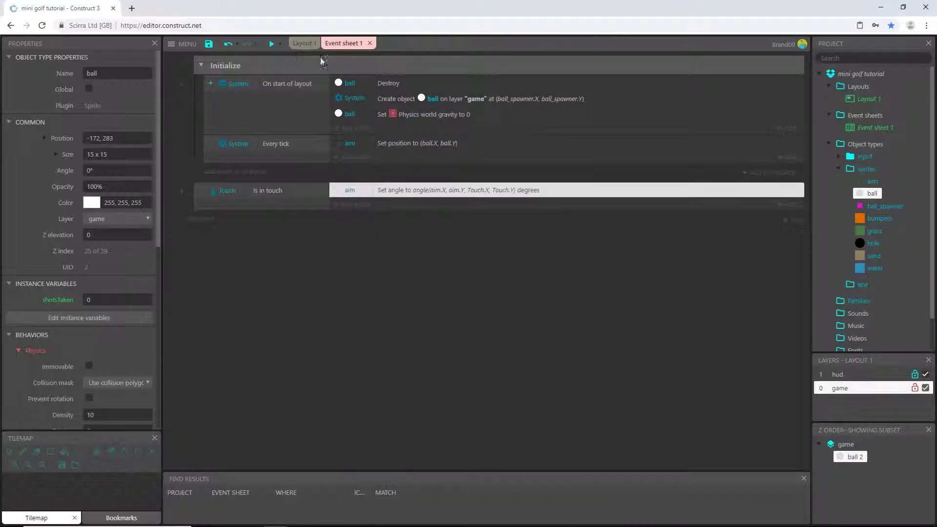
{"action": "double_click", "coordinate": [872, 181]}
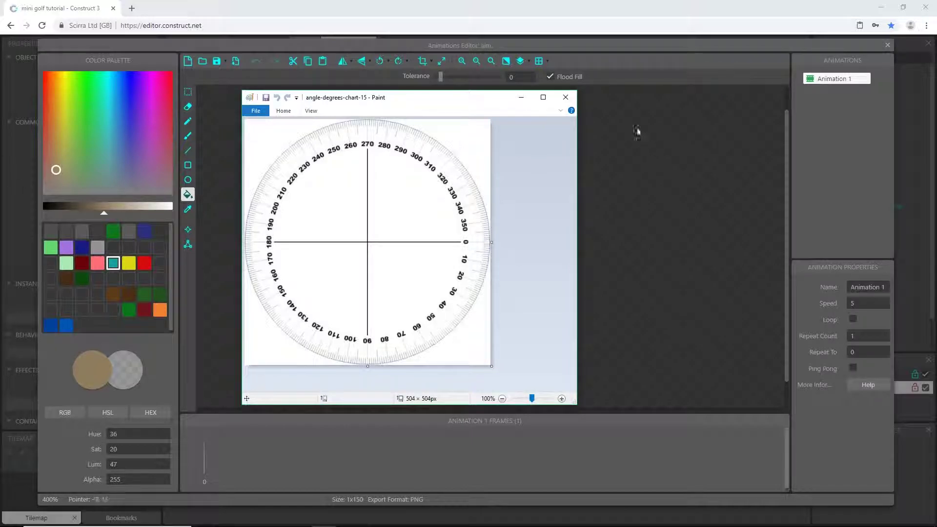
{"action": "left_click_drag", "start_coordinate": [468, 102], "coordinate": [521, 99]}
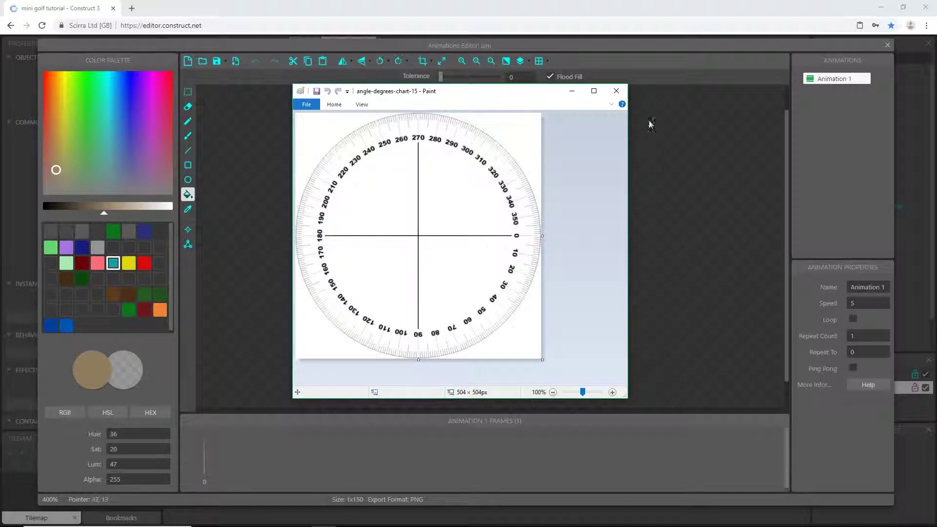
{"action": "left_click", "coordinate": [616, 91]}
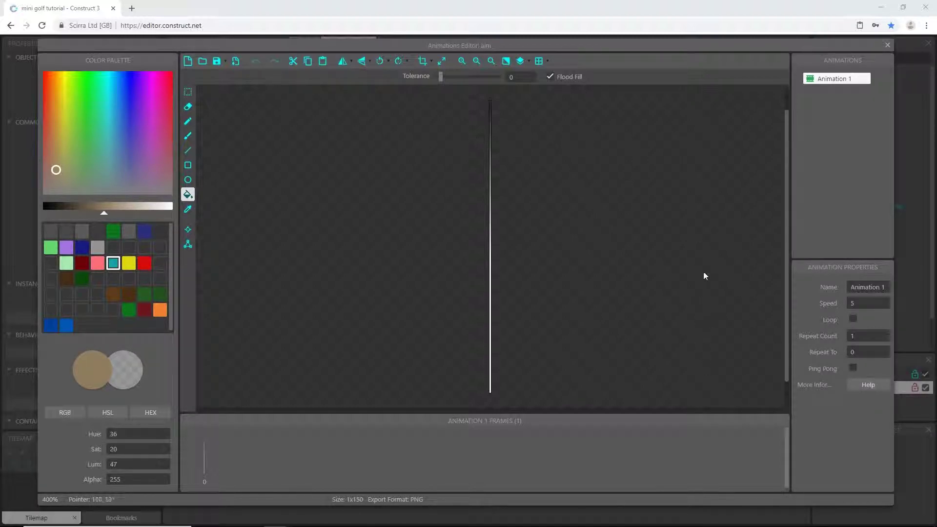
- Append +90 to aim's Set angle expression angle(aim.X, aim.Y, Touch.X, Touch.Y)
{"action": "left_click", "coordinate": [887, 45]}
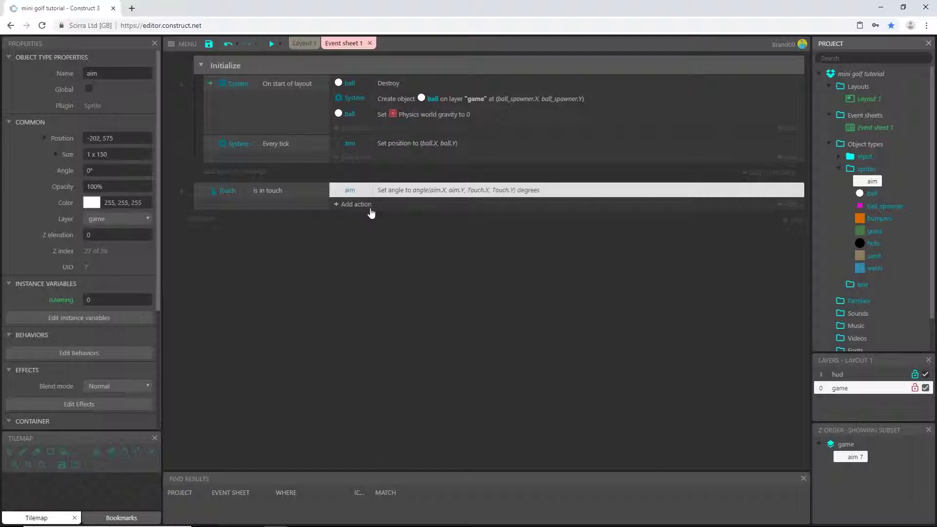
{"action": "double_click", "coordinate": [519, 190]}
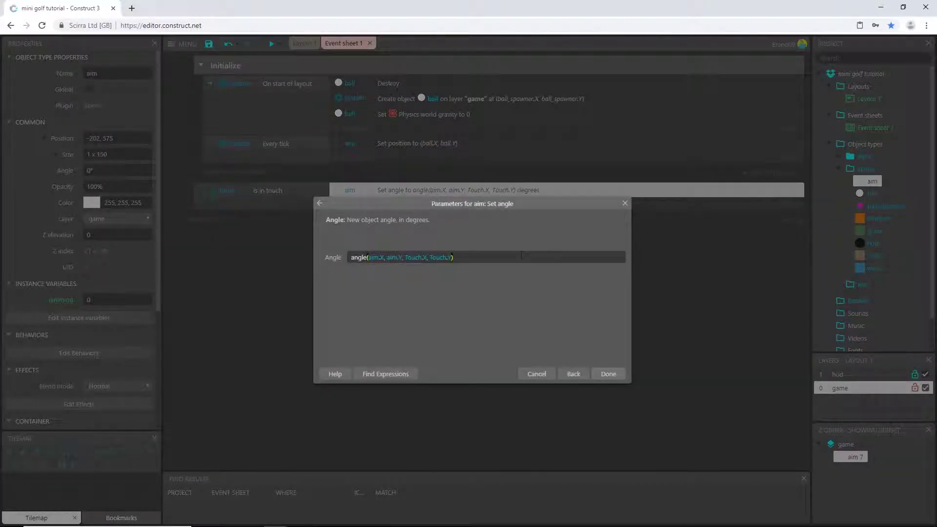
{"action": "type", "text": "+90"}
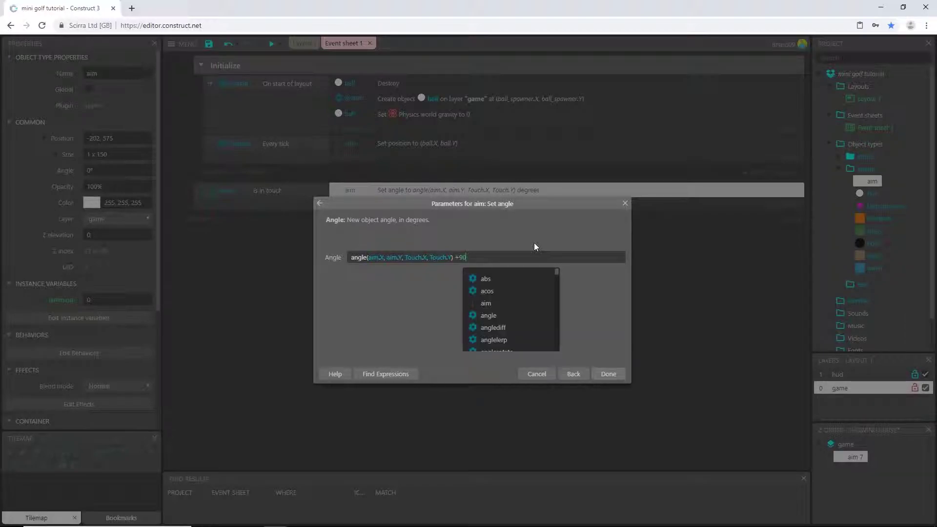
{"action": "left_click", "coordinate": [608, 374]}
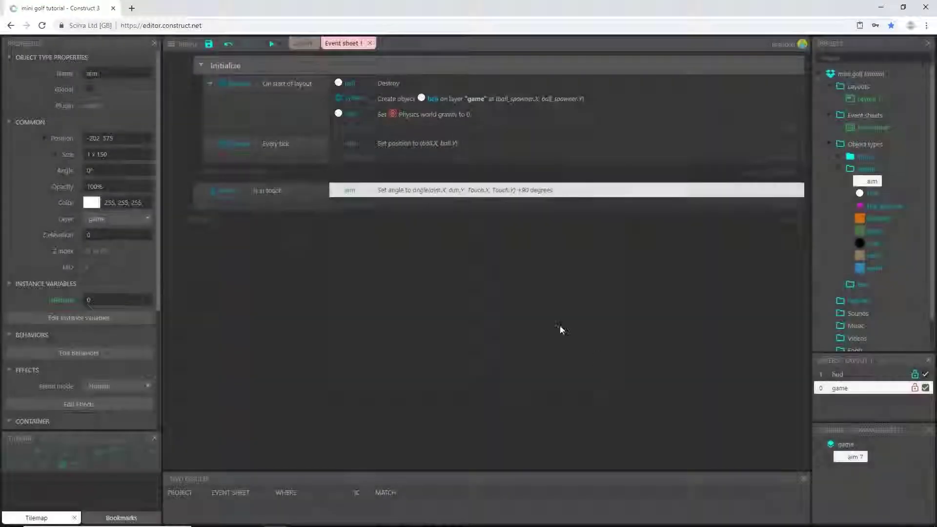
- Preview the game, drag the touch in several directions to test aiming, then close it
{"action": "left_click", "coordinate": [271, 43]}
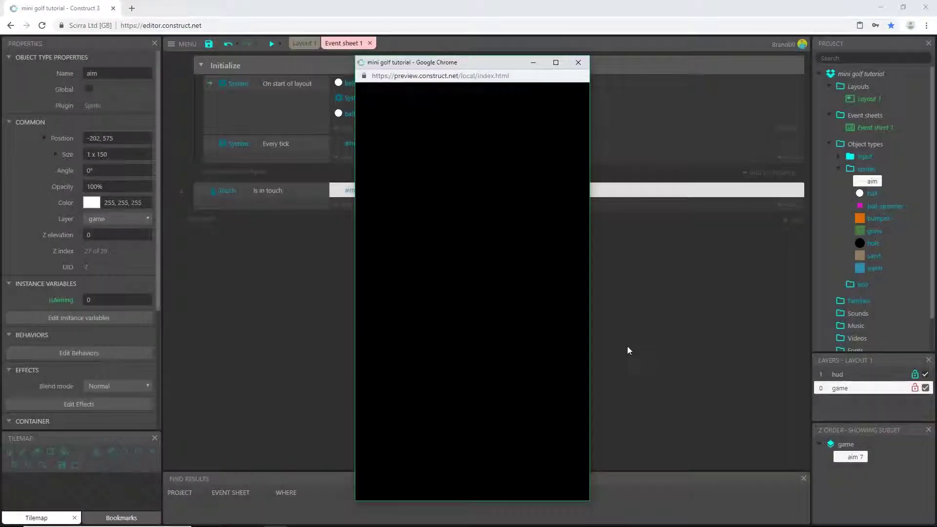
{"action": "mouse_move", "coordinate": [505, 268]}
{"action": "left_mouse_down"}
{"action": "mouse_move", "coordinate": [371, 376]}
{"action": "mouse_move", "coordinate": [573, 299]}
{"action": "mouse_move", "coordinate": [660, 497]}
{"action": "mouse_move", "coordinate": [499, 251]}
{"action": "left_mouse_up"}
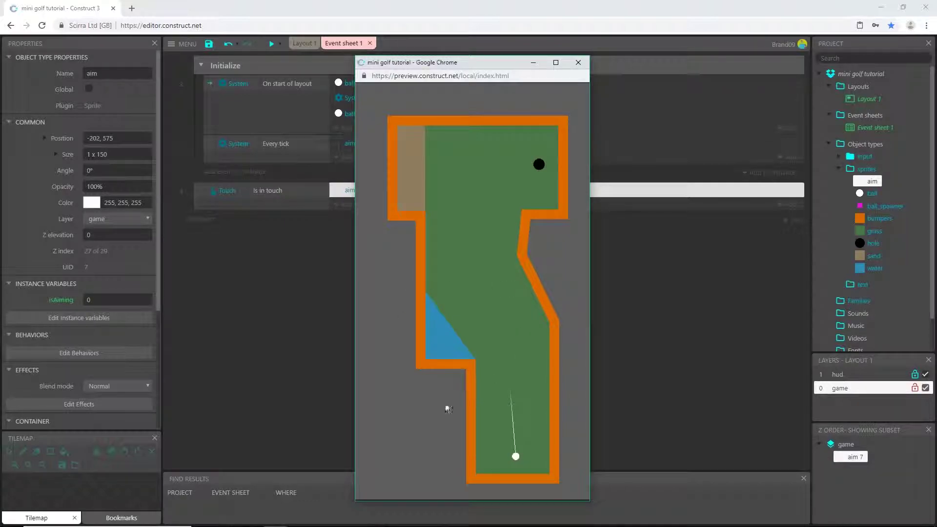
{"action": "left_click_drag", "start_coordinate": [445, 408], "coordinate": [650, 336]}
{"action": "left_click_drag", "start_coordinate": [543, 359], "coordinate": [521, 274]}
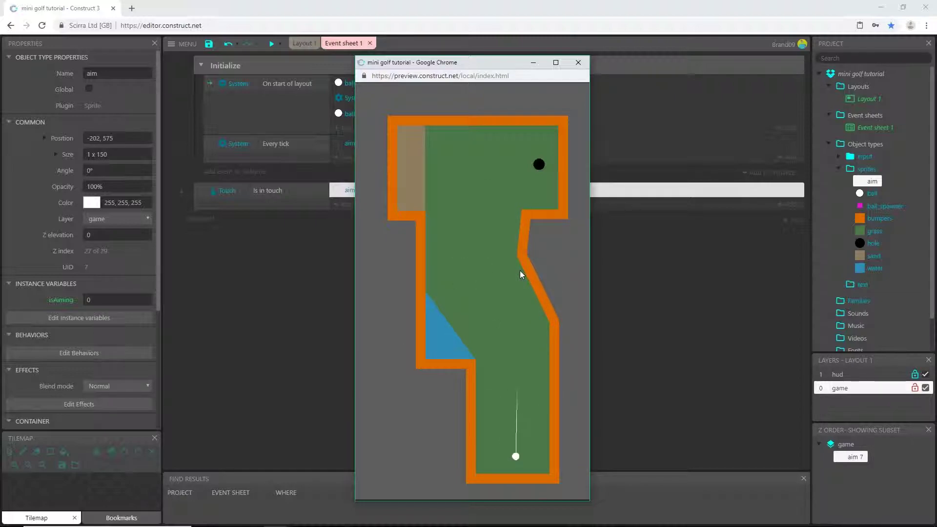
{"action": "left_click", "coordinate": [578, 63]}
{"action": "left_click", "coordinate": [422, 263]}
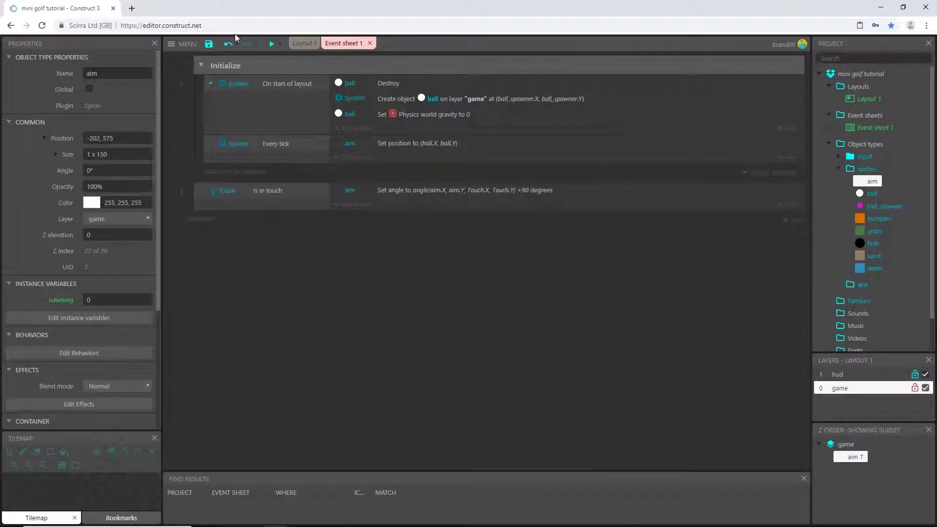